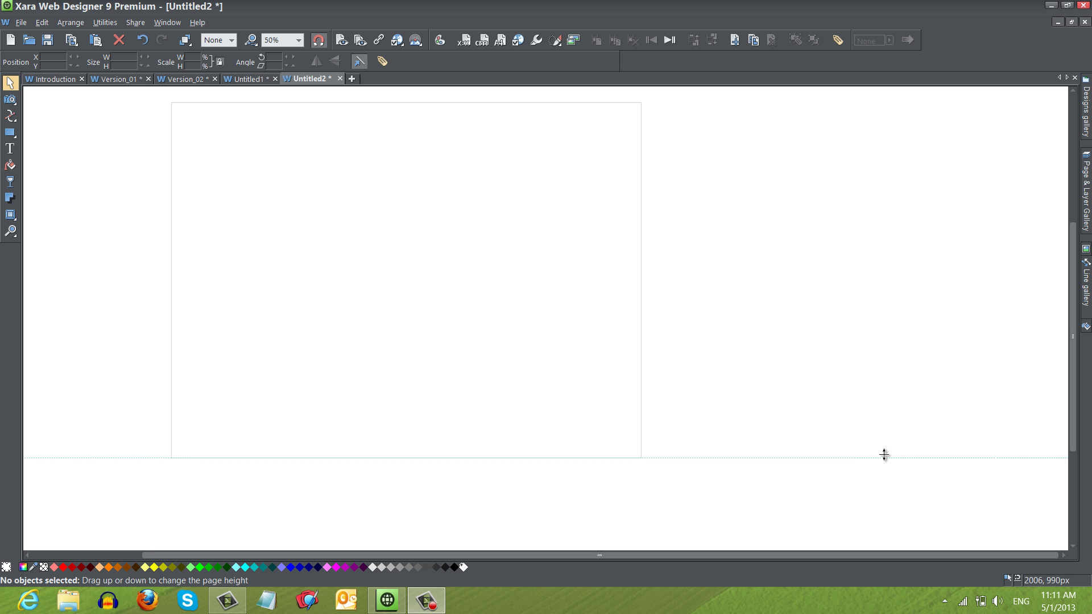
# - Unlock and select the Pasteboard background layer, then float the Page & Layer Gallery over the canvas
pyautogui.click(1085, 194)
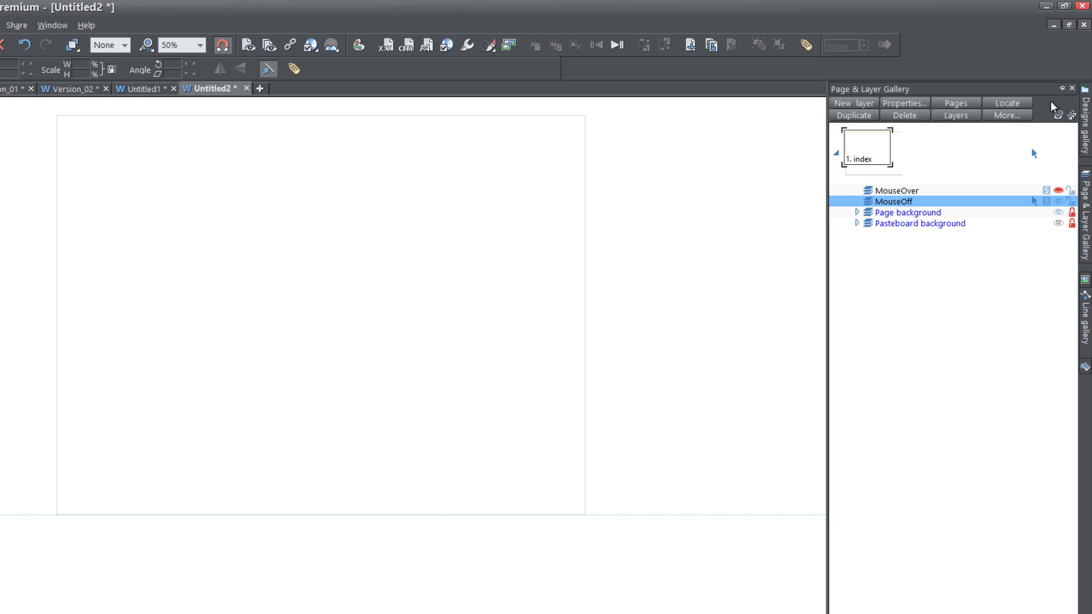
pyautogui.click(1060, 88)
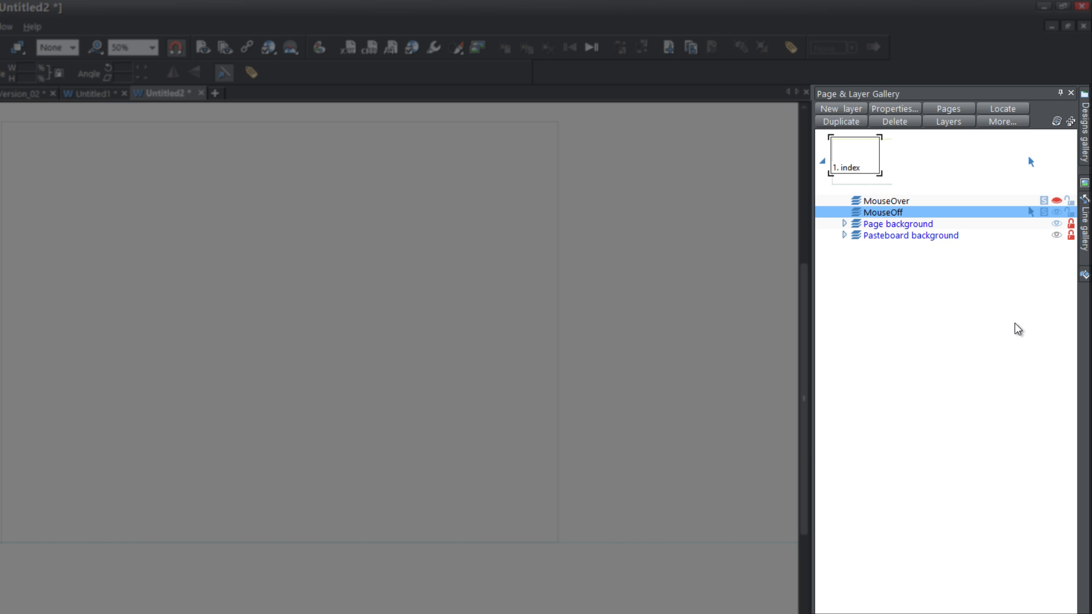
pyautogui.click(1070, 235)
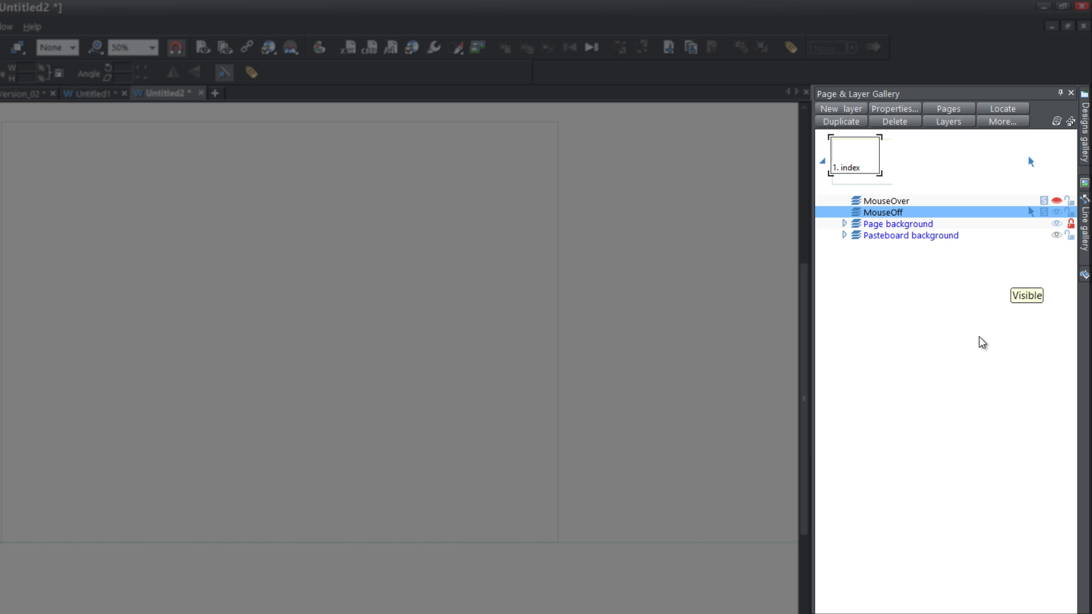
pyautogui.click(910, 237)
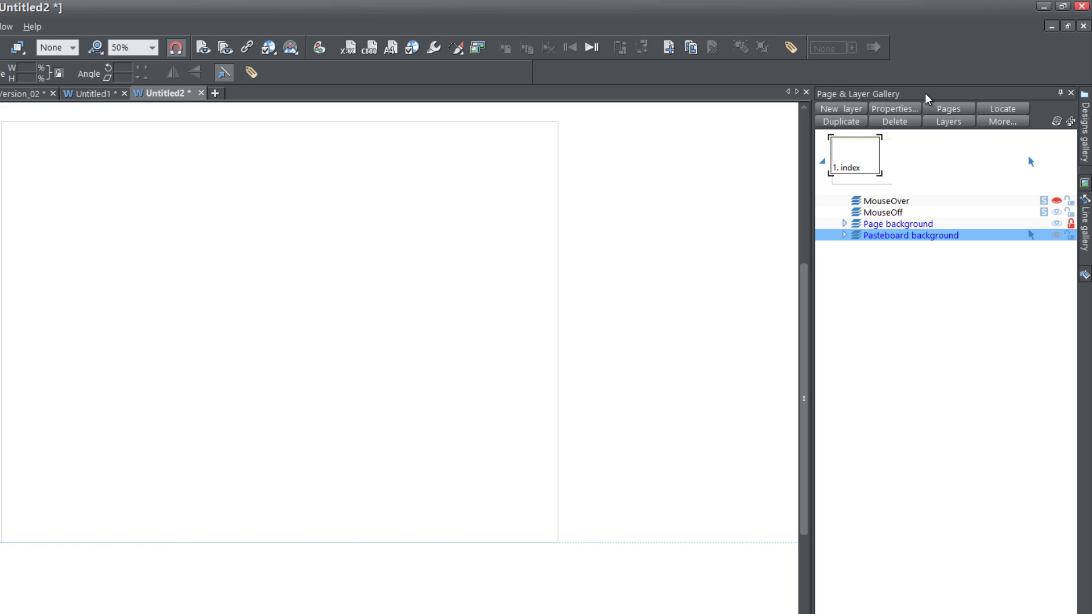
pyautogui.moveTo(925, 98); pyautogui.dragTo(652, 137)
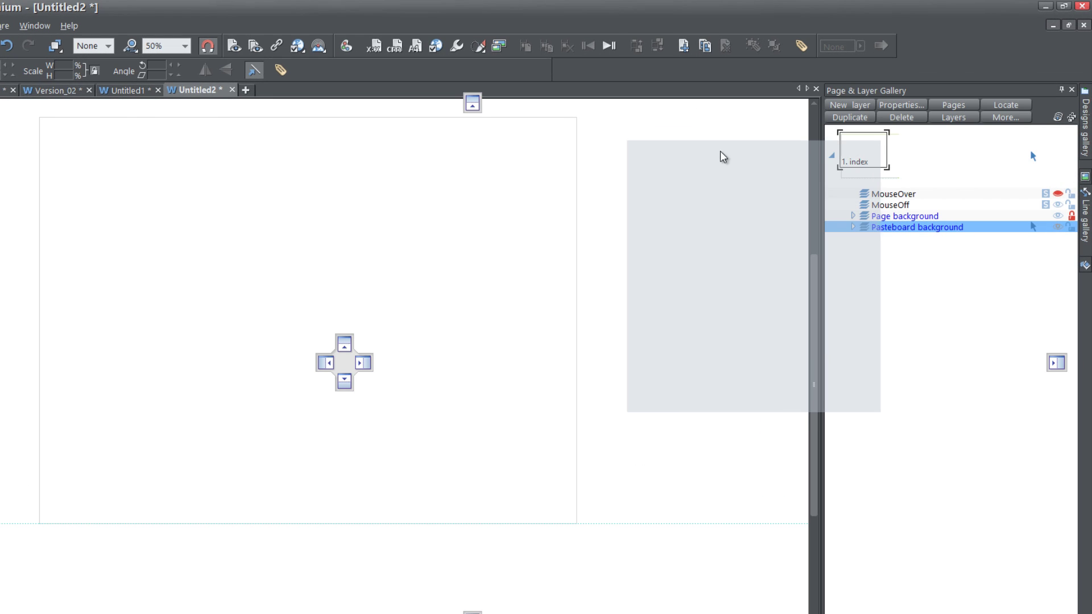
pyautogui.moveTo(560, 143); pyautogui.dragTo(601, 128)
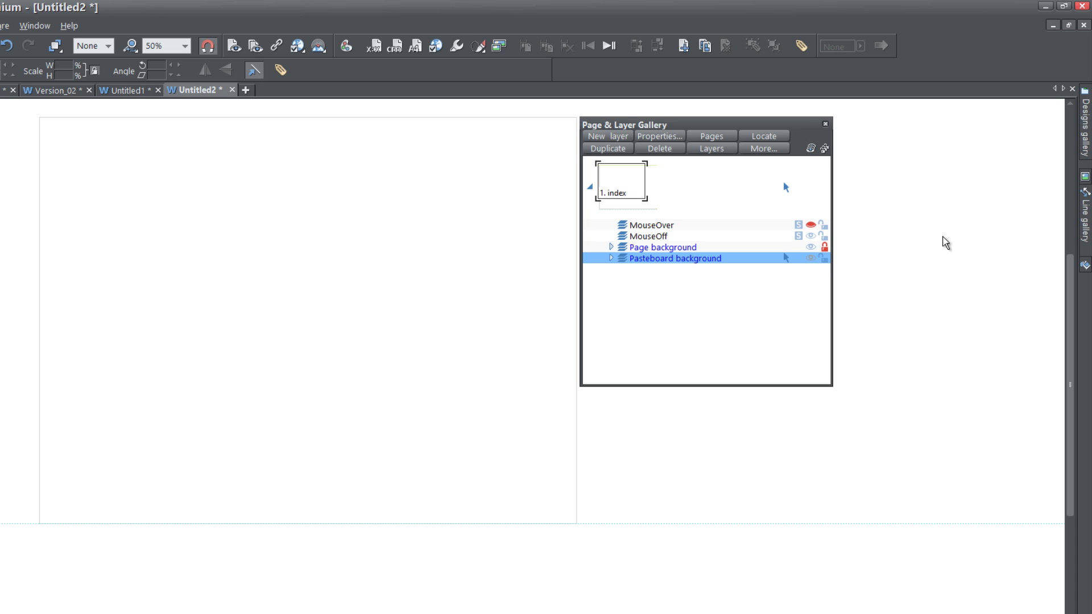
# - Open the Designs gallery and expand Page Elements & Widgets > Photo Elements & Widgets to reach Boat 2
pyautogui.click(1085, 137)
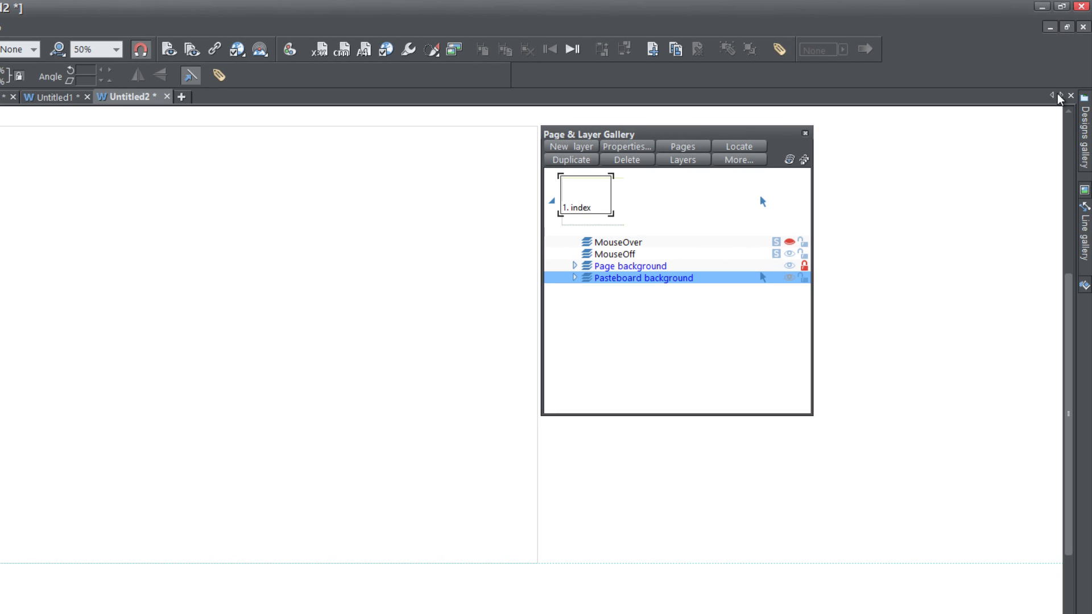
pyautogui.click(1085, 137)
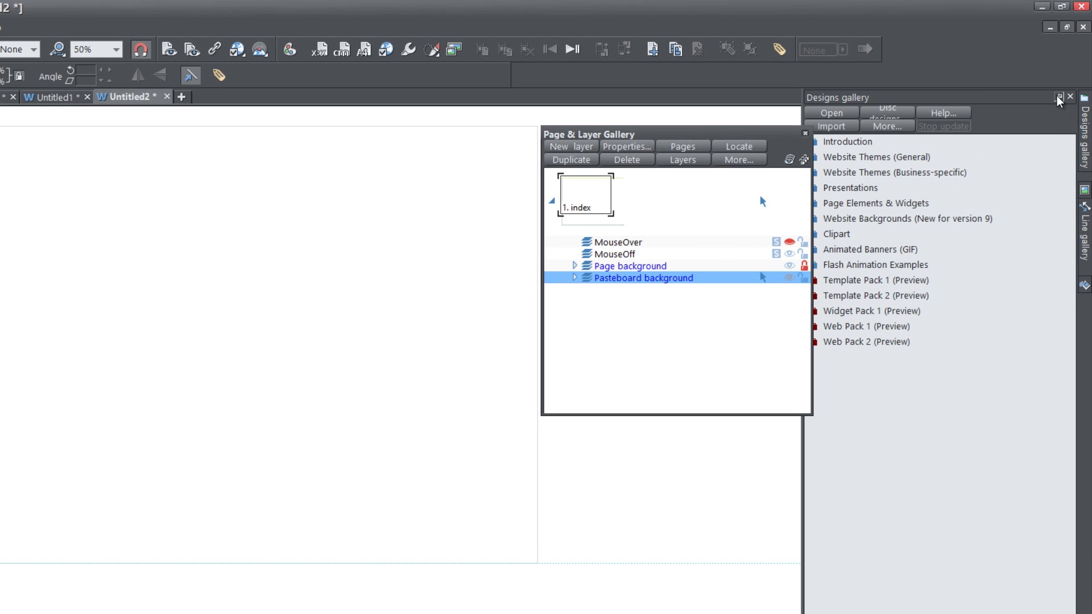
pyautogui.moveTo(588, 141); pyautogui.dragTo(531, 142)
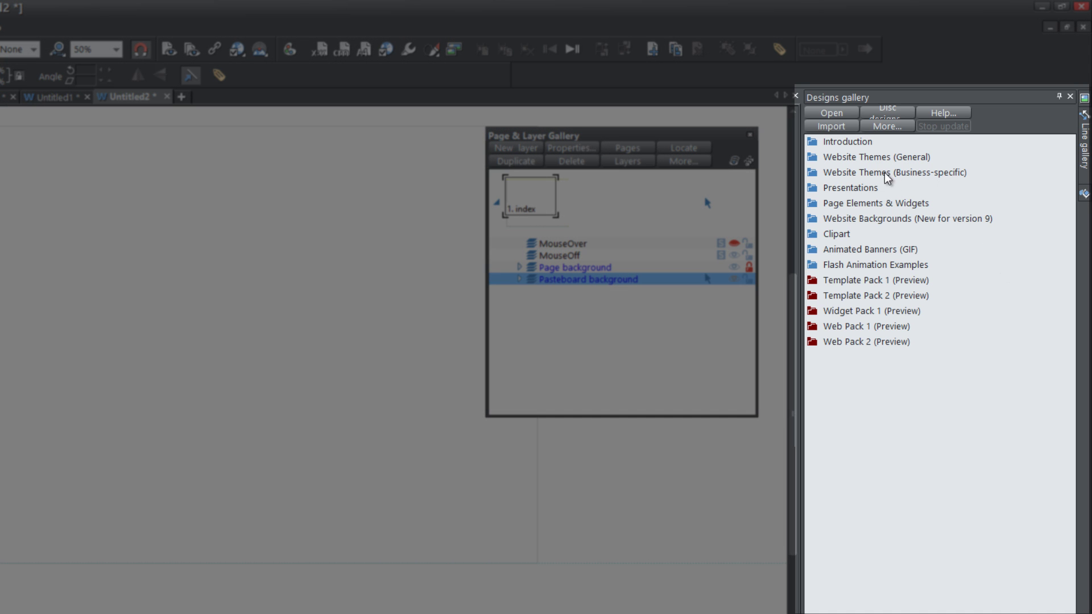
pyautogui.click(812, 212)
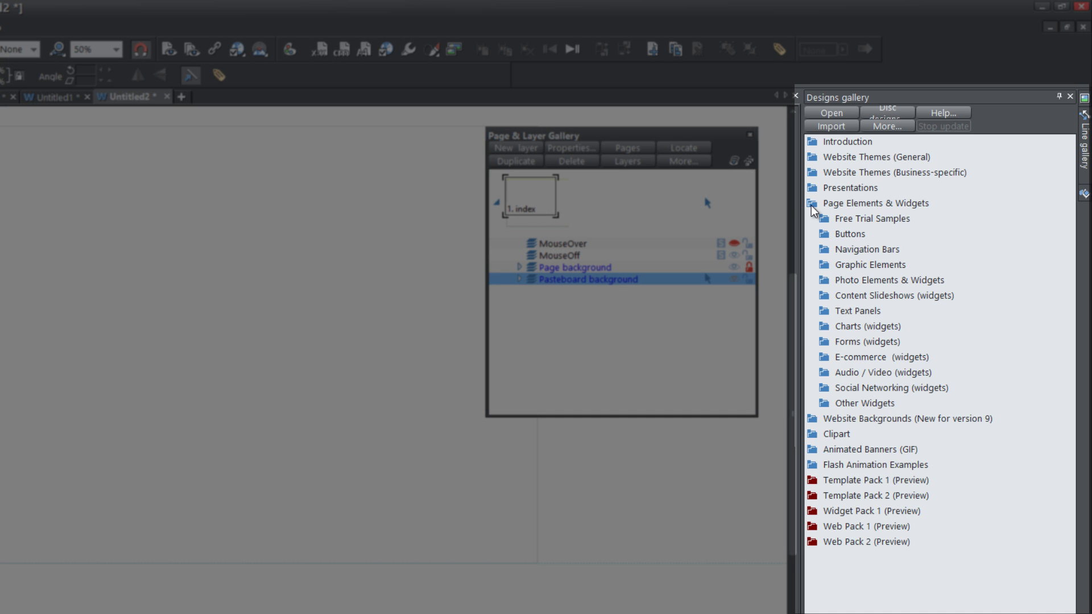
pyautogui.click(824, 282)
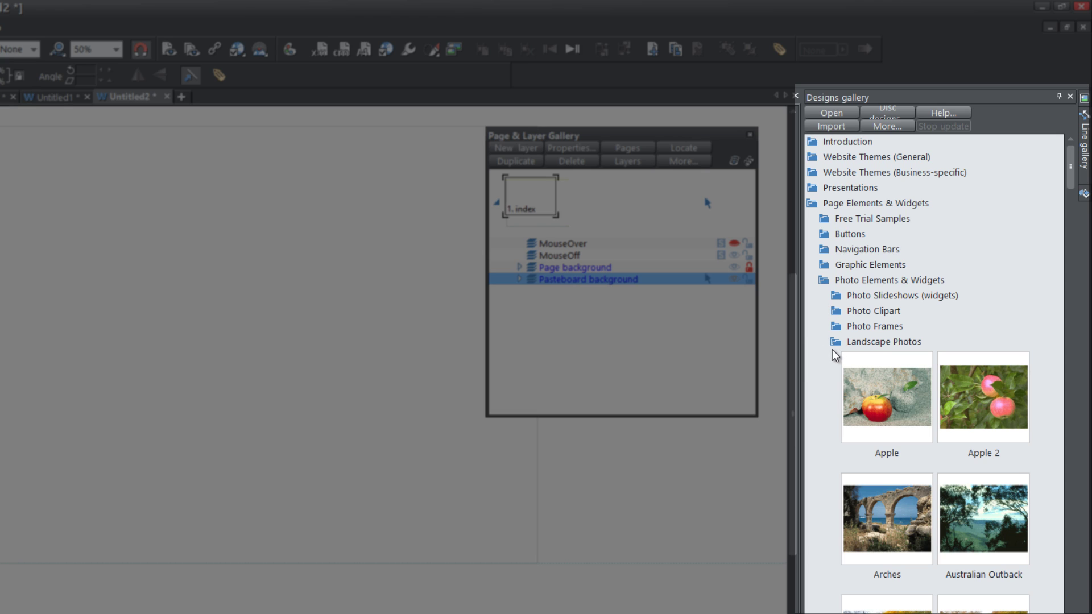
pyautogui.moveTo(1069, 181); pyautogui.dragTo(1075, 213)
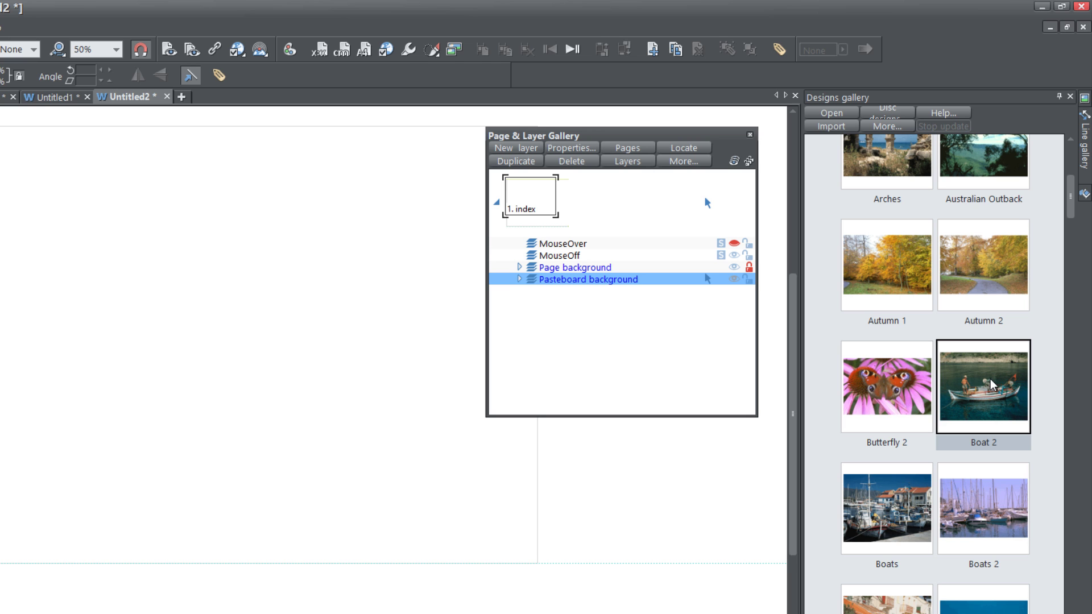
# - Place the Boat 2 photo on the page and enlarge it to about 1149x894 px
pyautogui.moveTo(1001, 398); pyautogui.dragTo(402, 347)
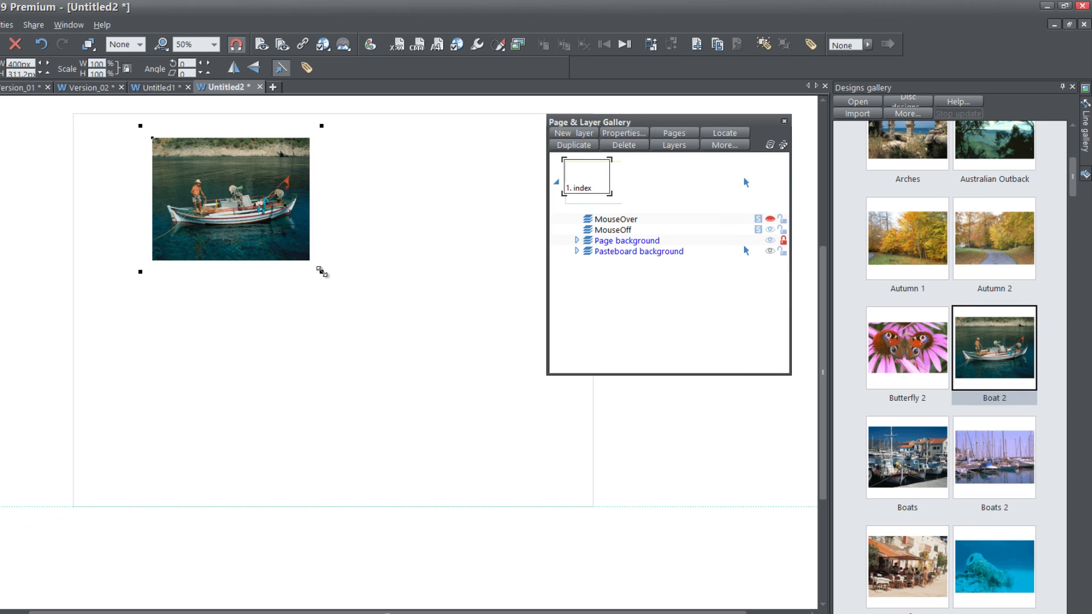
pyautogui.moveTo(321, 271); pyautogui.dragTo(507, 438)
pyautogui.moveTo(409, 360); pyautogui.dragTo(330, 336)
pyautogui.moveTo(447, 410); pyautogui.dragTo(572, 504)
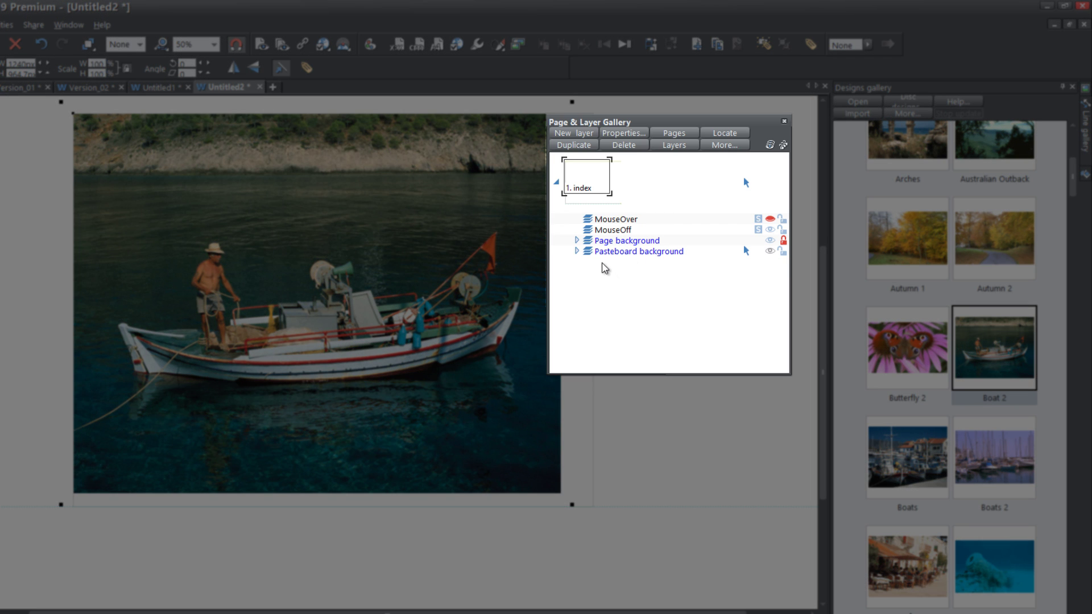
# - Auto-hide the Designs gallery and move the layer panel off the photo
pyautogui.moveTo(592, 257)
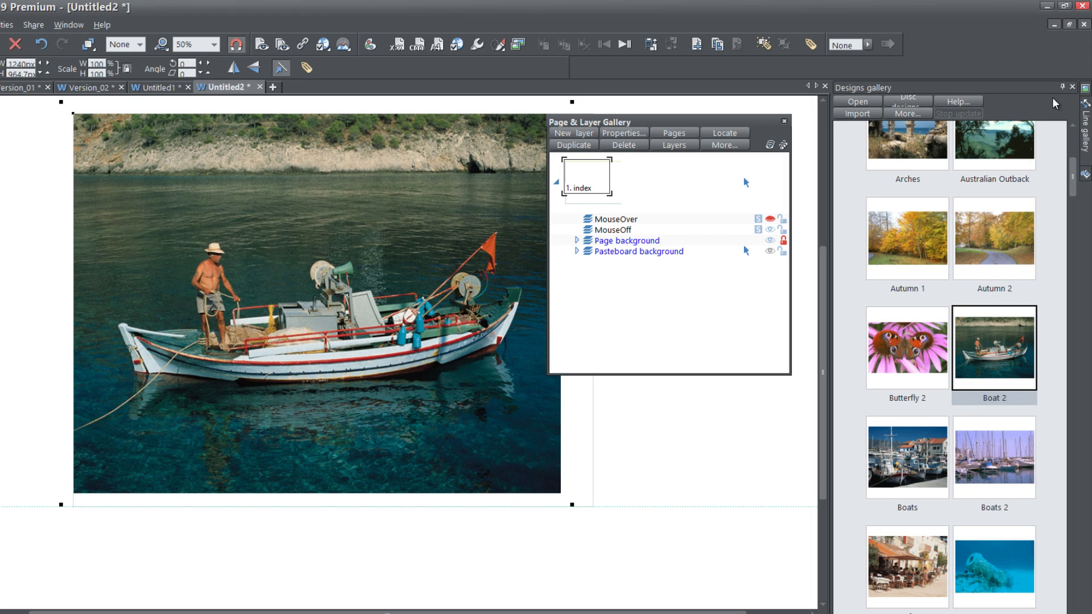
pyautogui.click(1062, 87)
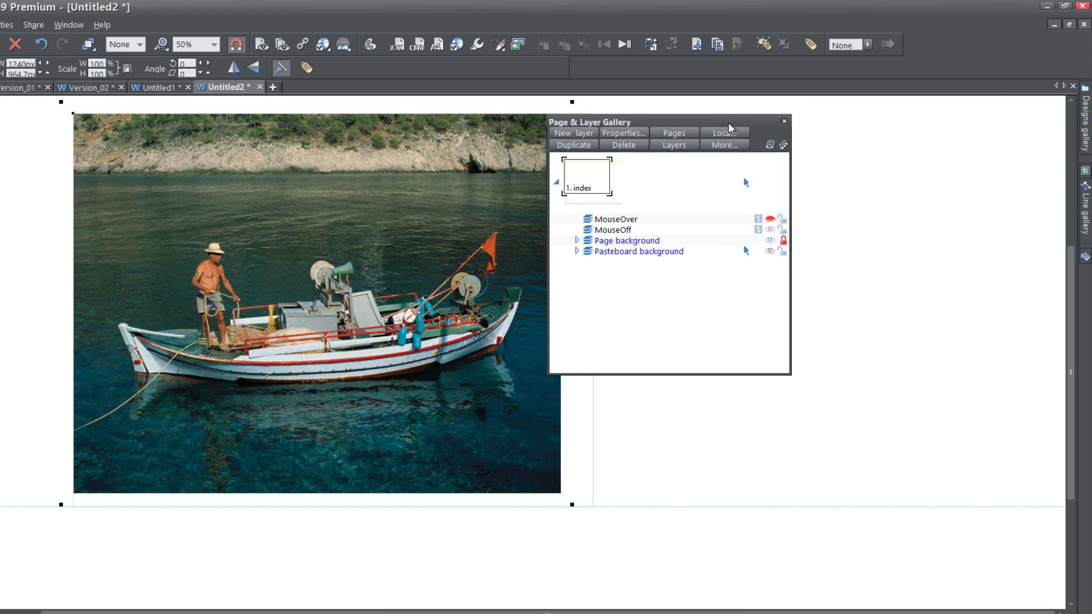
pyautogui.moveTo(566, 125); pyautogui.dragTo(758, 130)
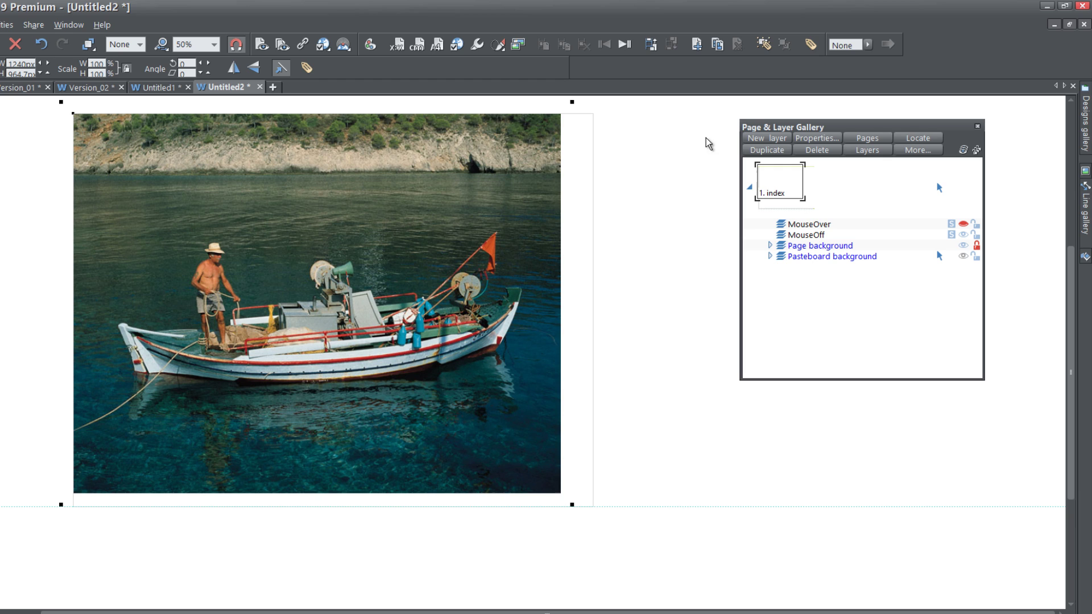
# - Set the Boat 2 photo as the pasteboard background, tiled around the page
pyautogui.rightClick(407, 202)
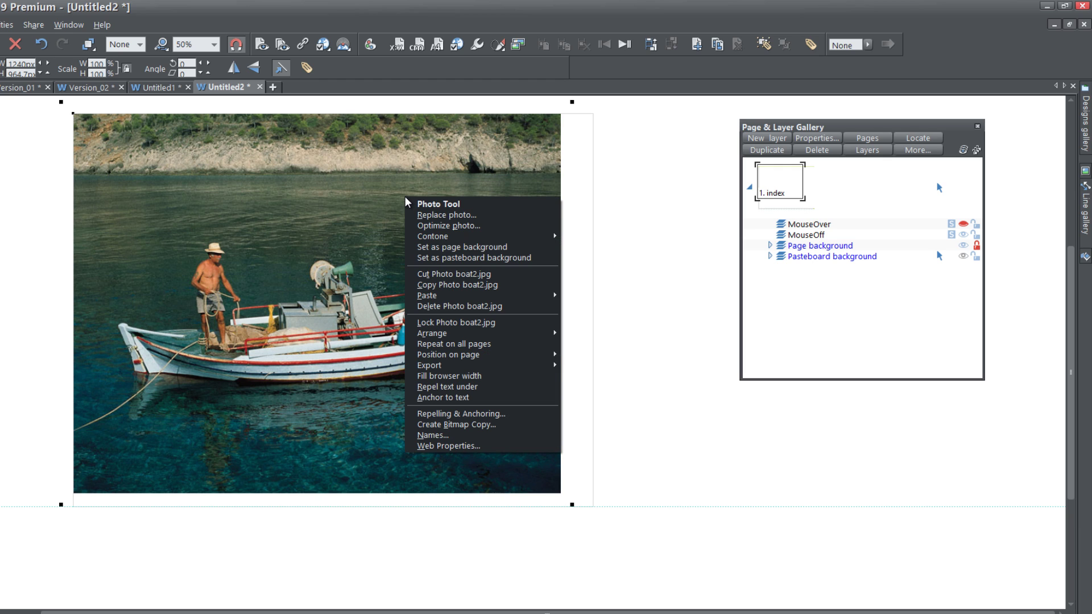
pyautogui.click(490, 259)
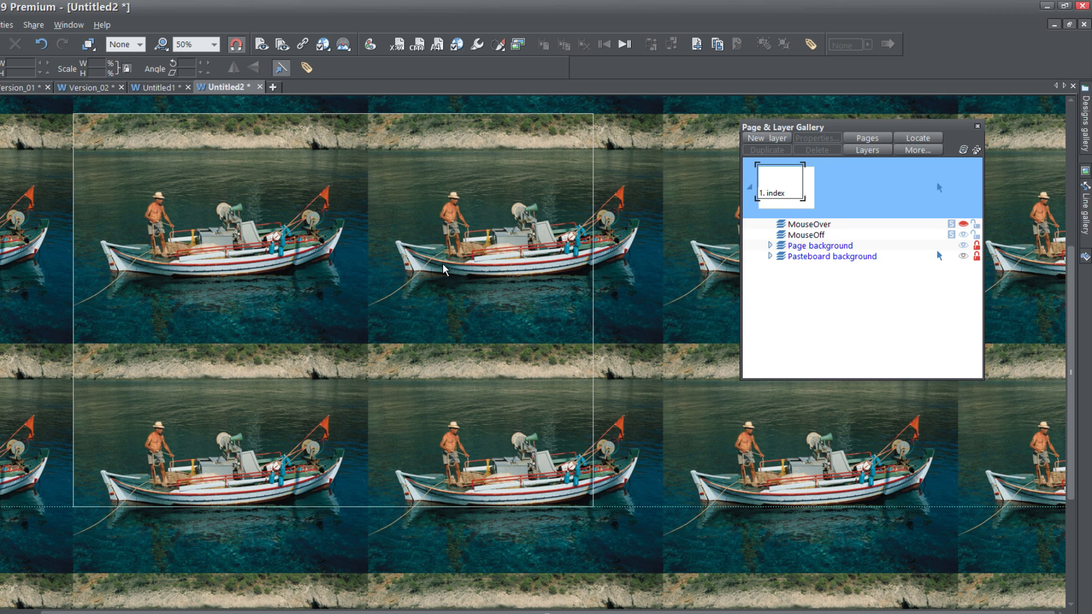
# - Turn off tiling of the pasteboard background
pyautogui.rightClick(678, 270)
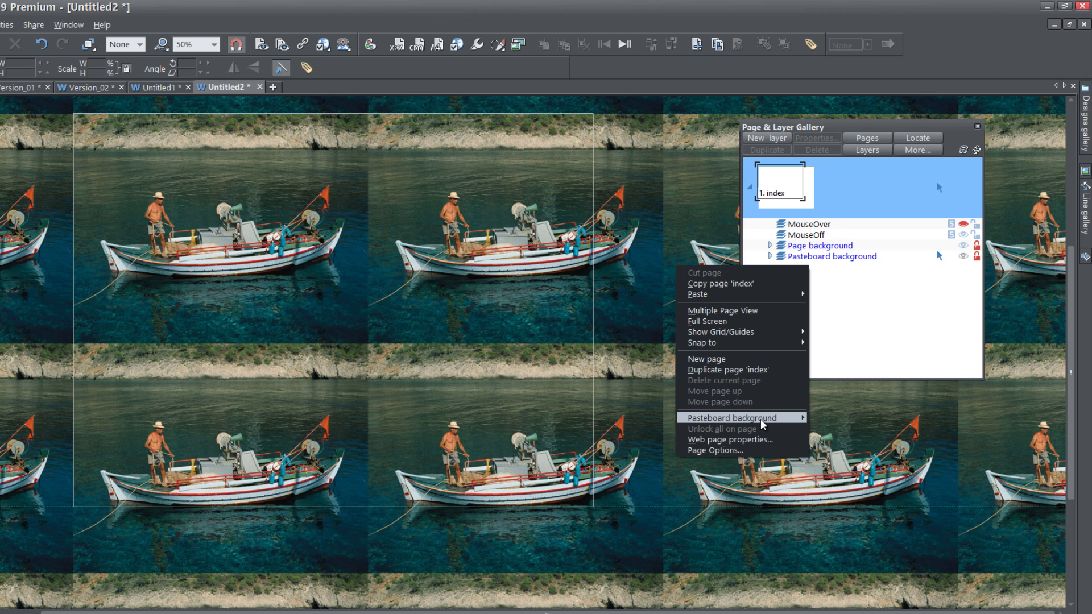
pyautogui.moveTo(763, 422)
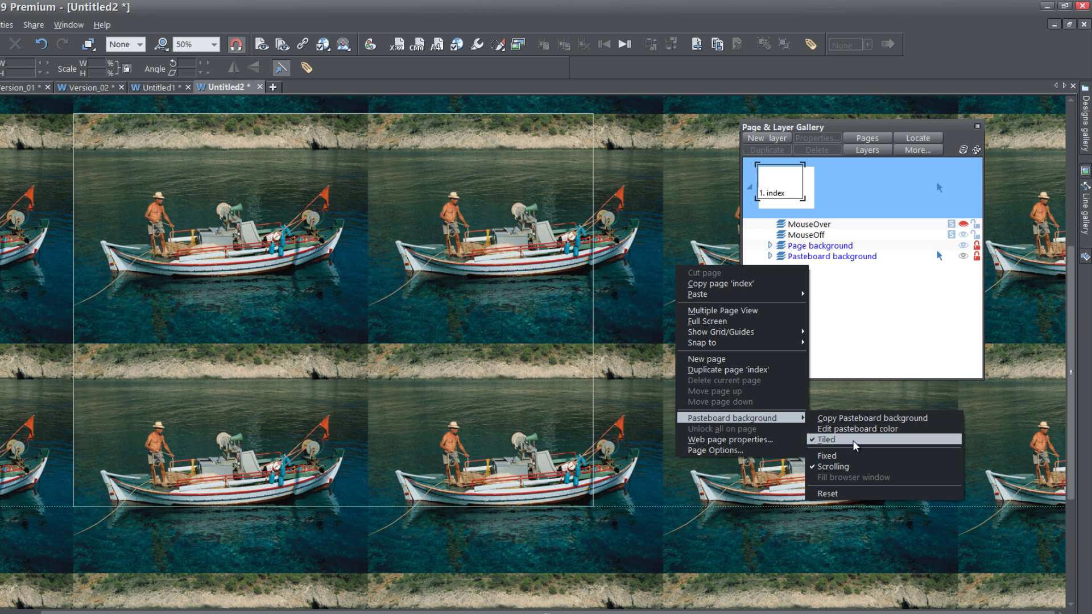
pyautogui.click(826, 440)
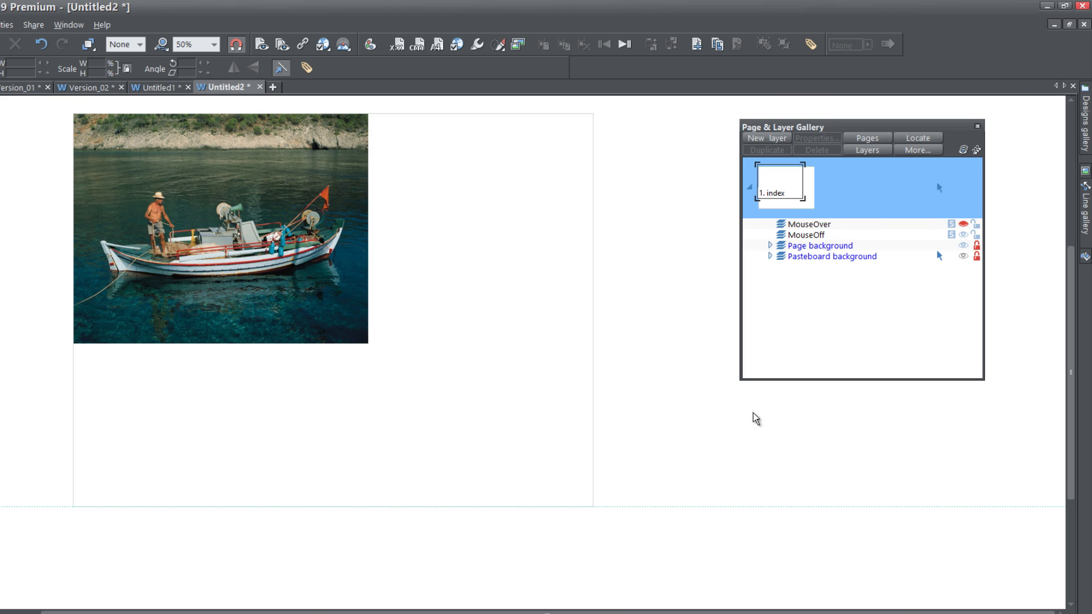
# - Set the pasteboard background to fill the browser window
pyautogui.rightClick(646, 303)
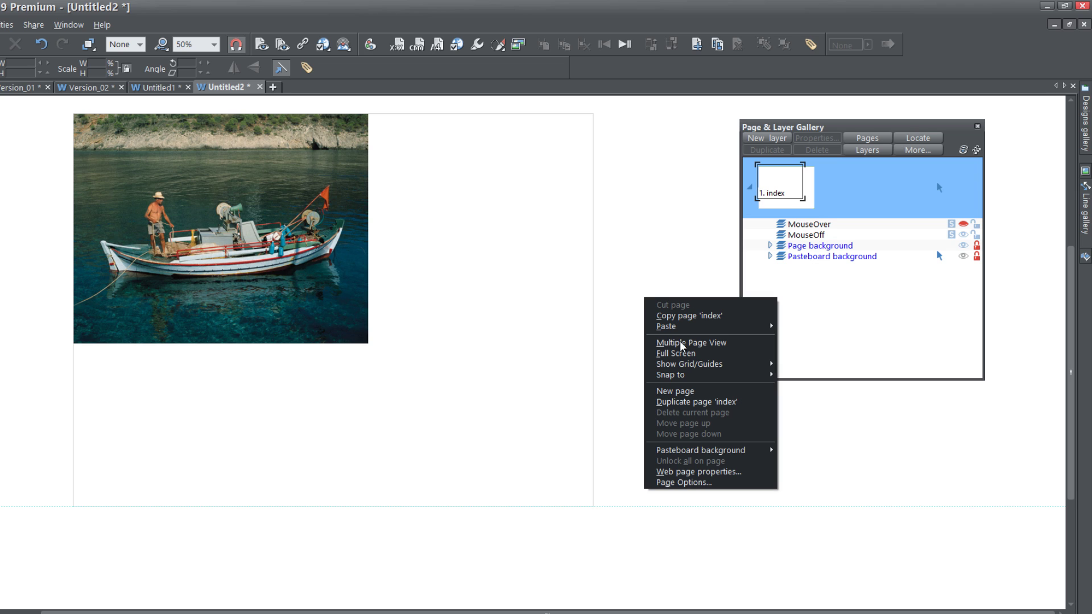
pyautogui.moveTo(748, 455)
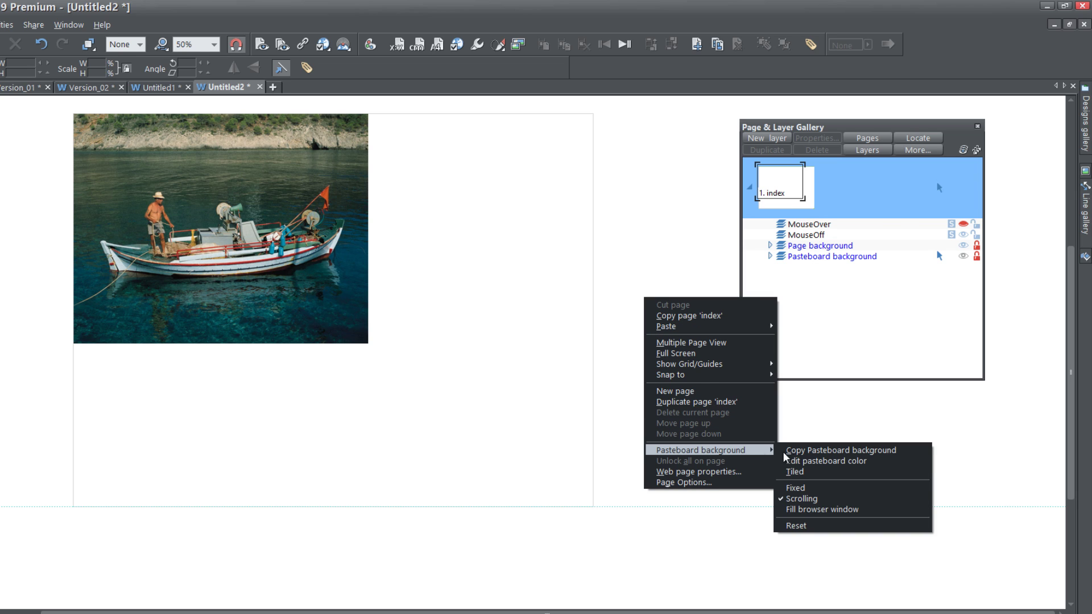
pyautogui.click(869, 516)
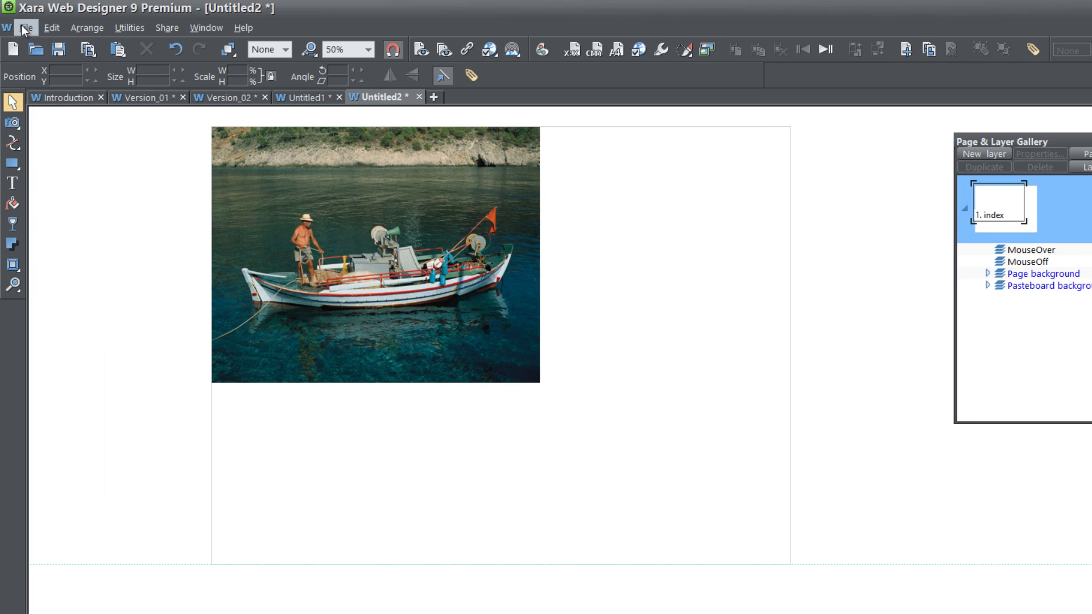
# - Preview the web page in the browser with File > Preview web page
pyautogui.click(25, 29)
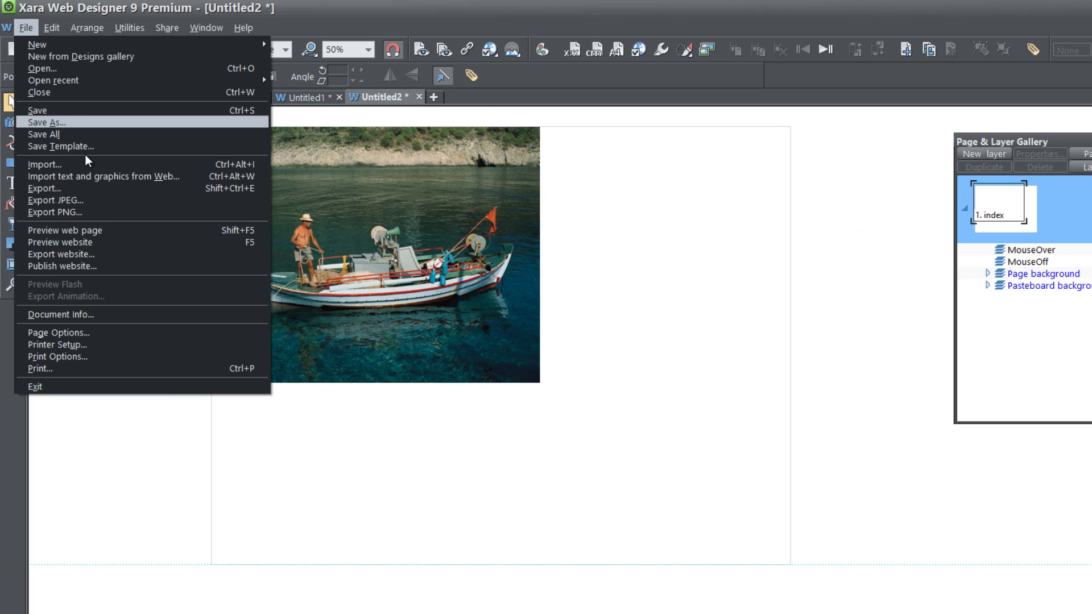
pyautogui.click(113, 233)
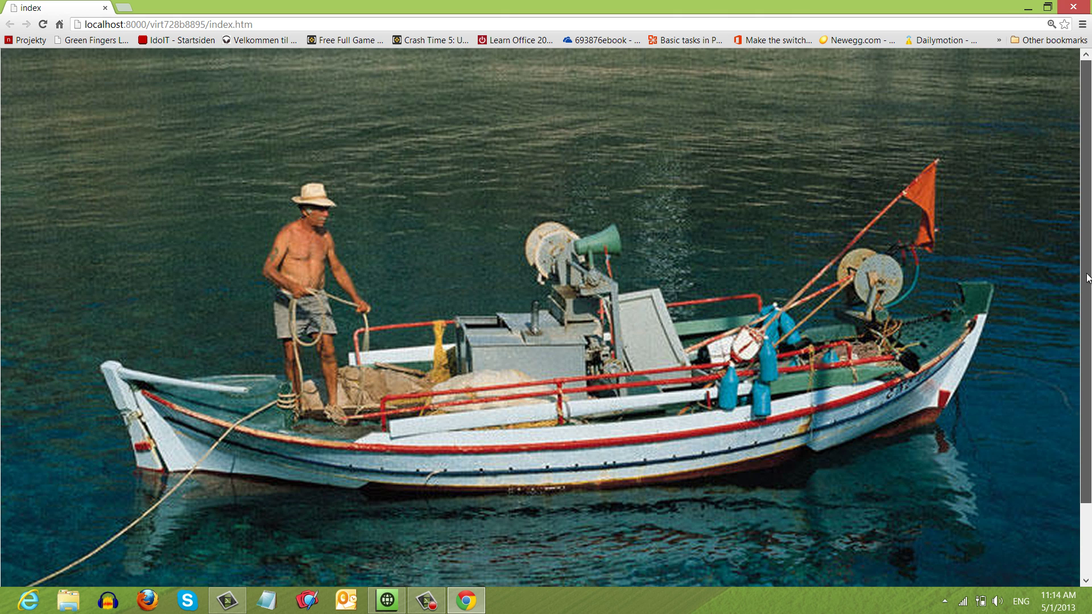
# - Scroll the Chrome preview to check the fixed boat background, then close Chrome and the Internet Explorer preview
pyautogui.scroll(-2, 1087, 278)
pyautogui.scroll(2, 1087, 387)
pyautogui.scroll(-1, 1087, 193)
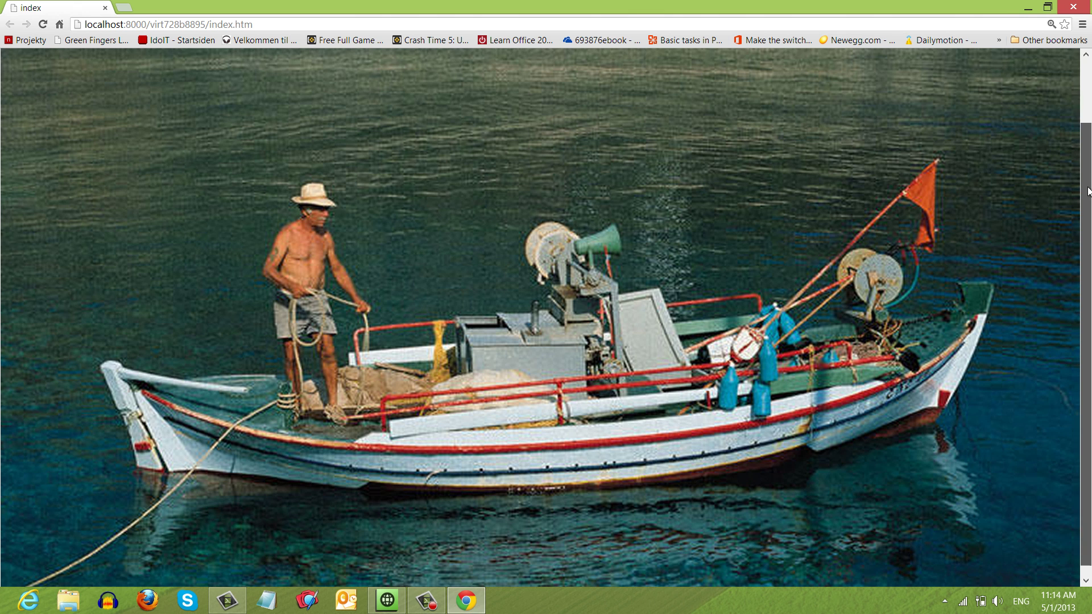
pyautogui.moveTo(1088, 192); pyautogui.dragTo(1084, 146)
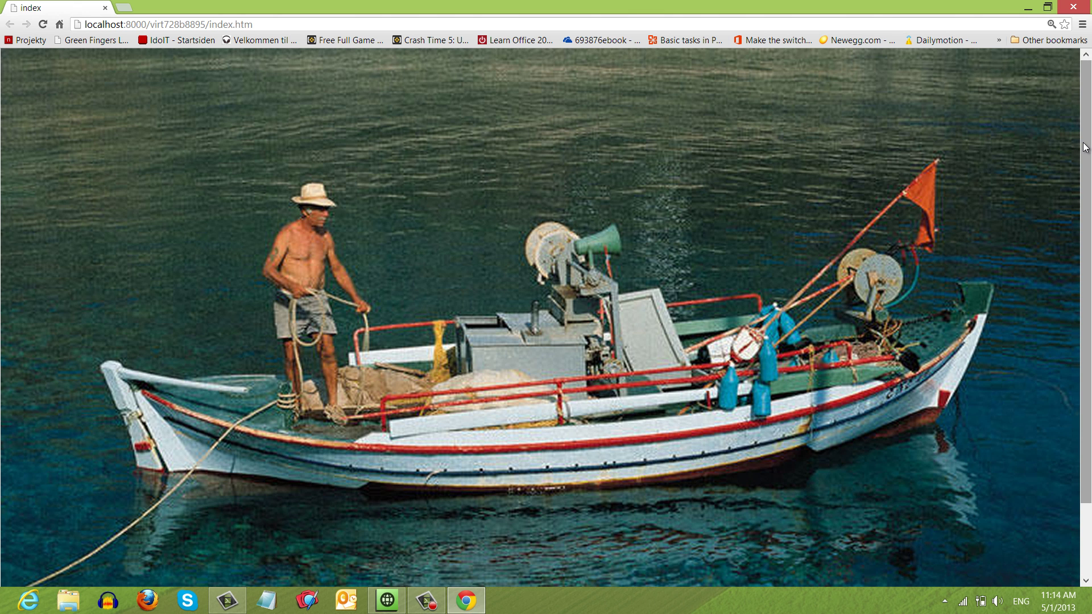
pyautogui.click(1073, 9)
pyautogui.click(1073, 9)
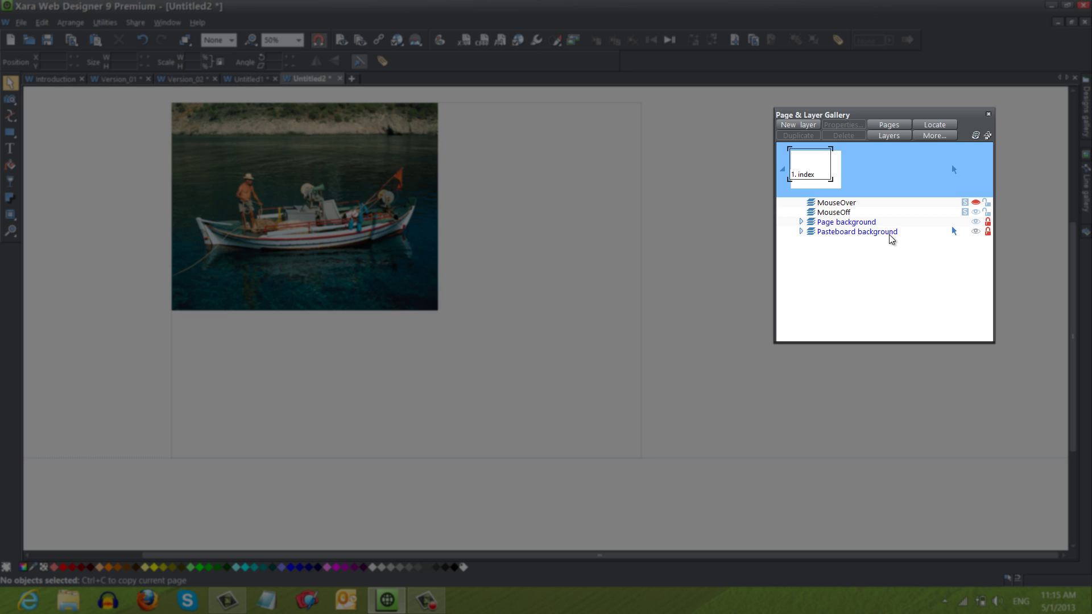
# - Select and unlock the Pasteboard background layer, then select its boat photo
pyautogui.click(892, 234)
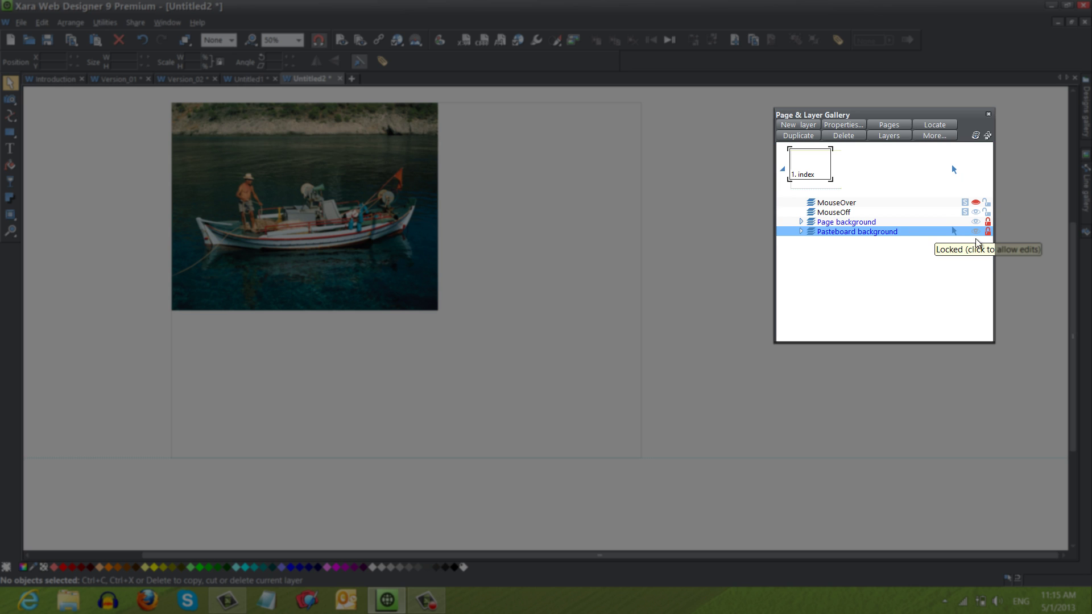
pyautogui.click(987, 232)
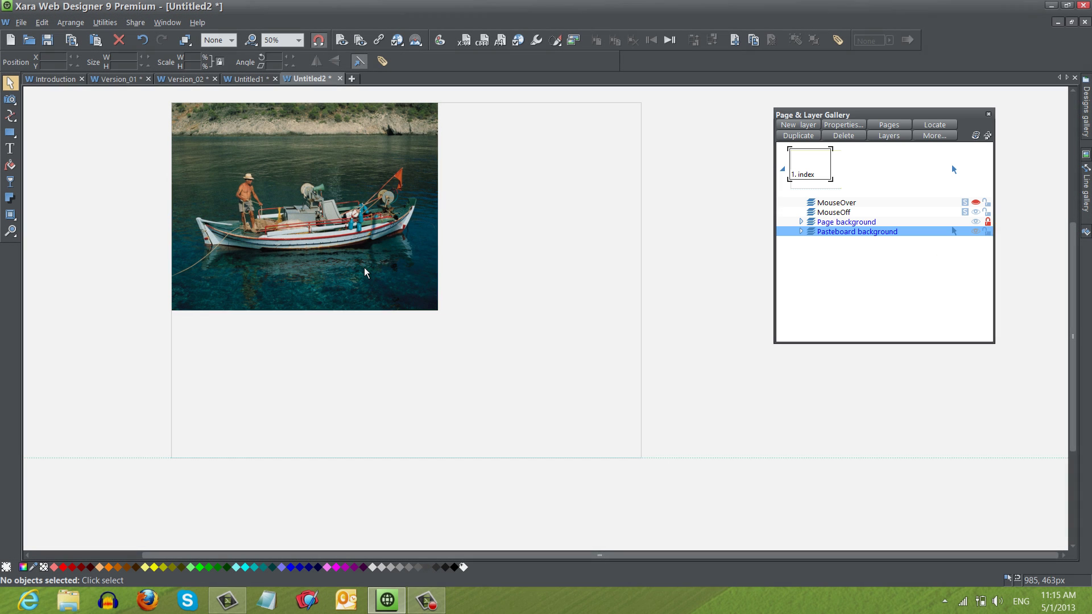
pyautogui.click(364, 273)
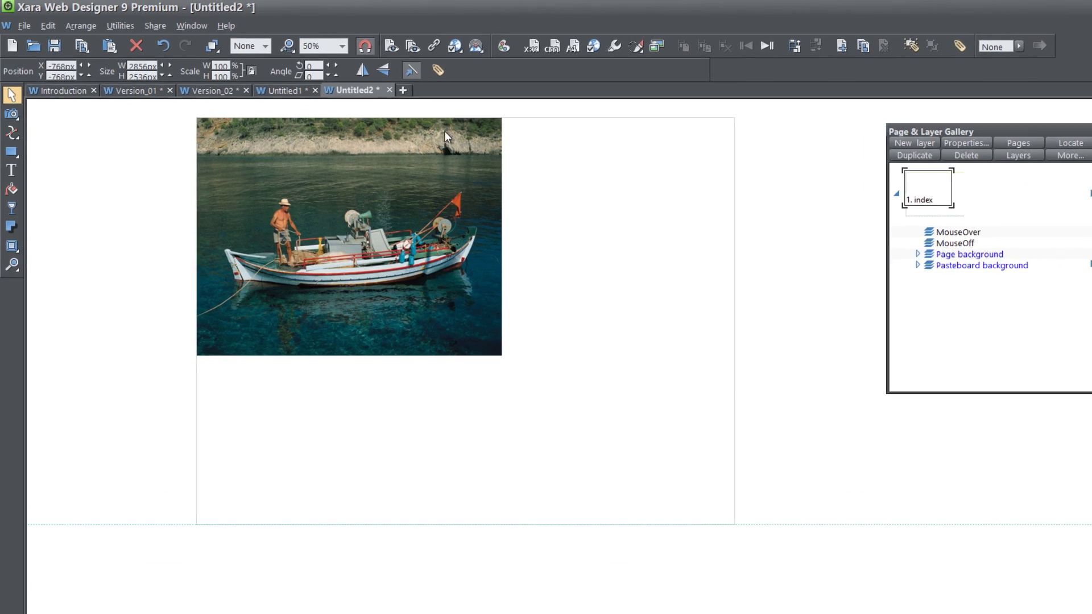
# - At 10% zoom, enlarge the background boat photo to about 5343×4745 and relock its layer
pyautogui.click(342, 45)
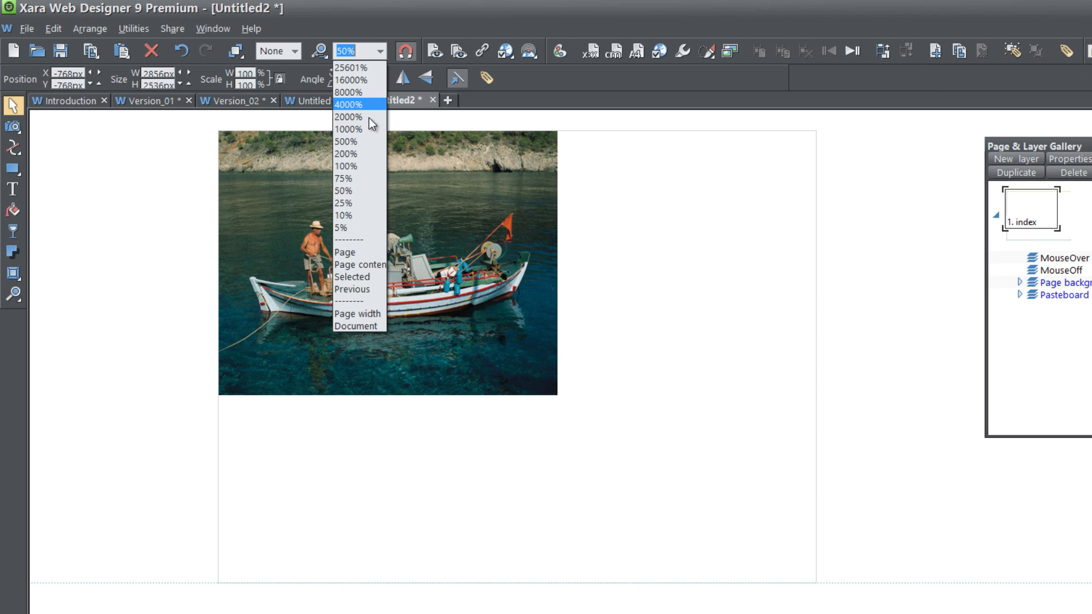
pyautogui.click(364, 216)
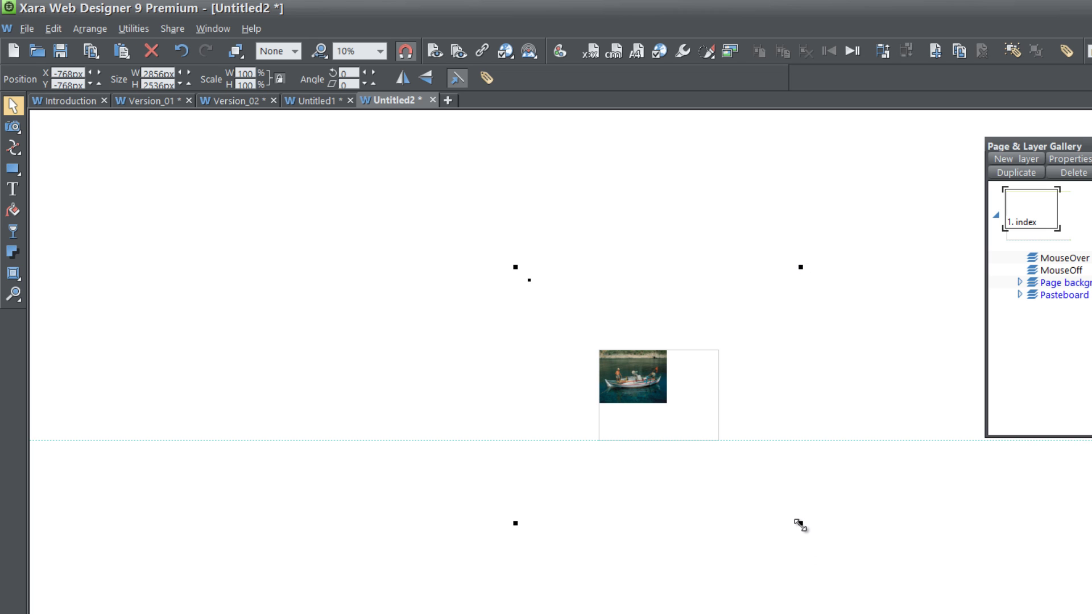
pyautogui.moveTo(798, 523); pyautogui.dragTo(868, 583)
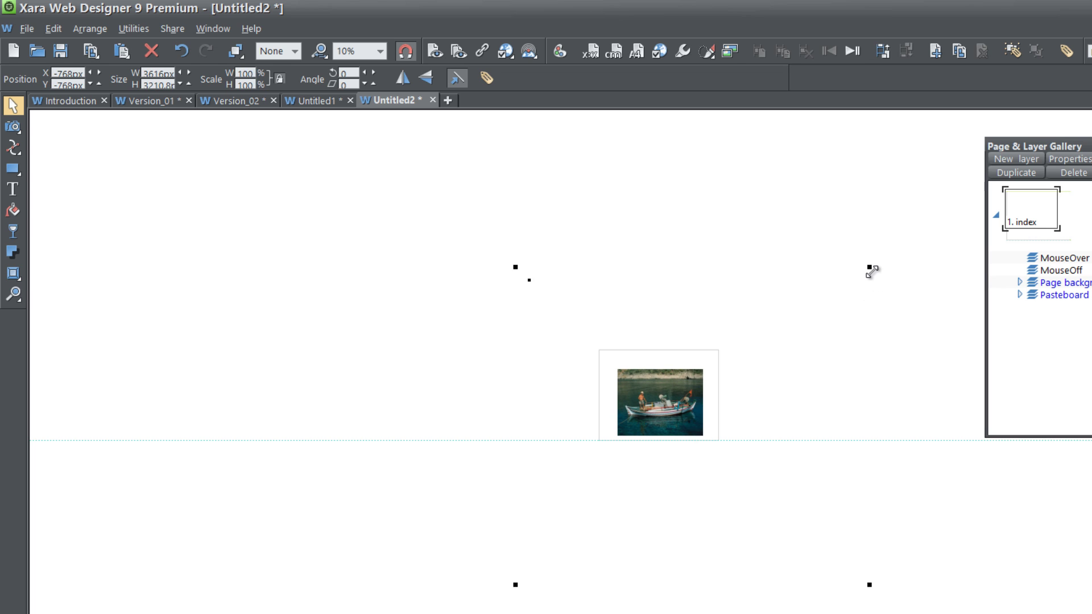
pyautogui.moveTo(872, 269); pyautogui.dragTo(915, 227)
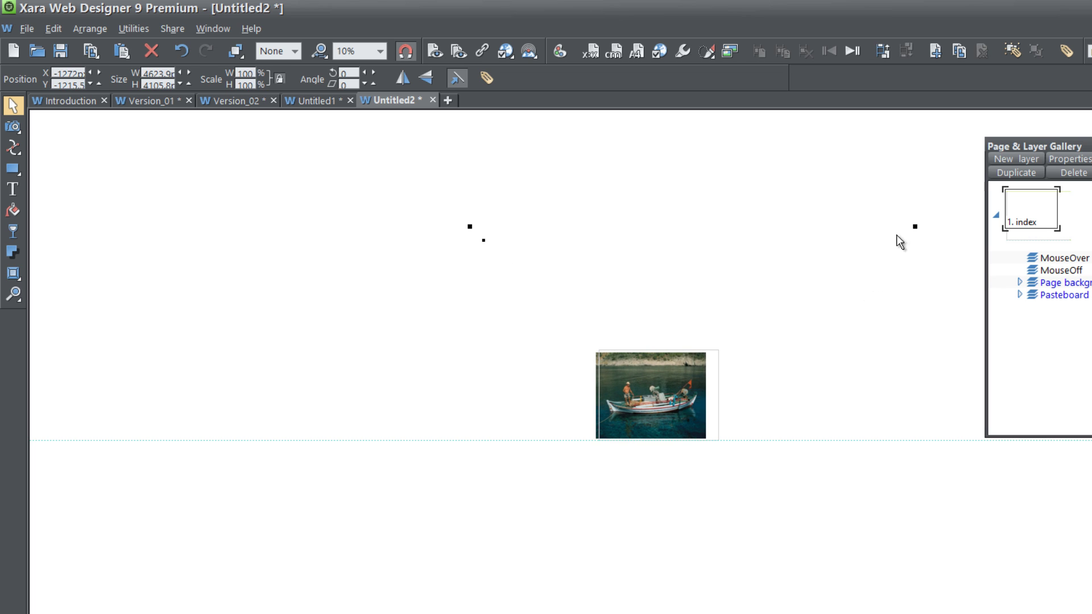
pyautogui.moveTo(628, 393); pyautogui.dragTo(633, 390)
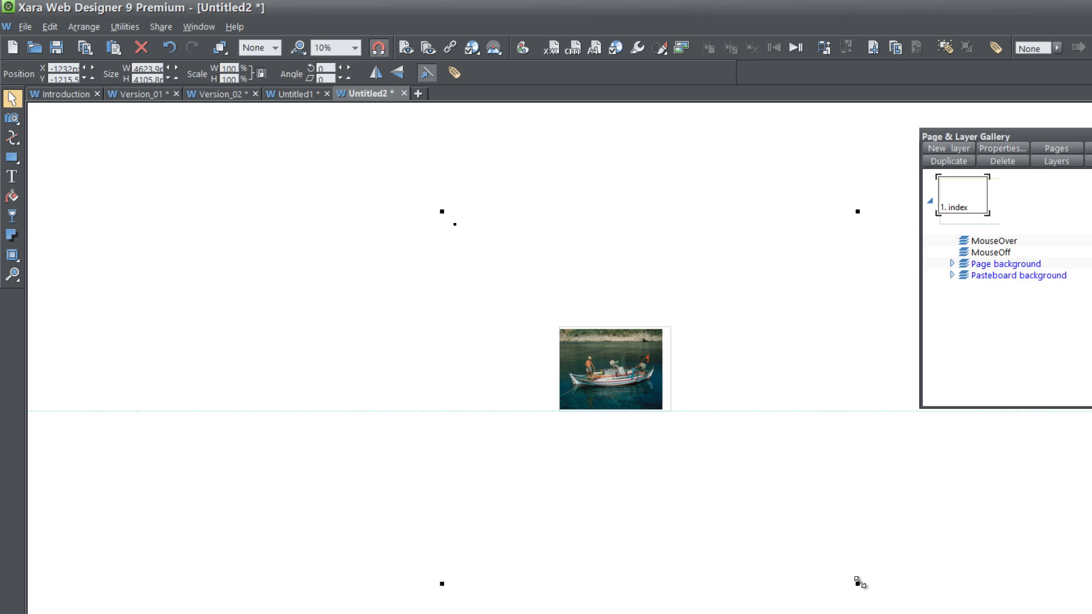
pyautogui.moveTo(859, 581); pyautogui.dragTo(887, 610)
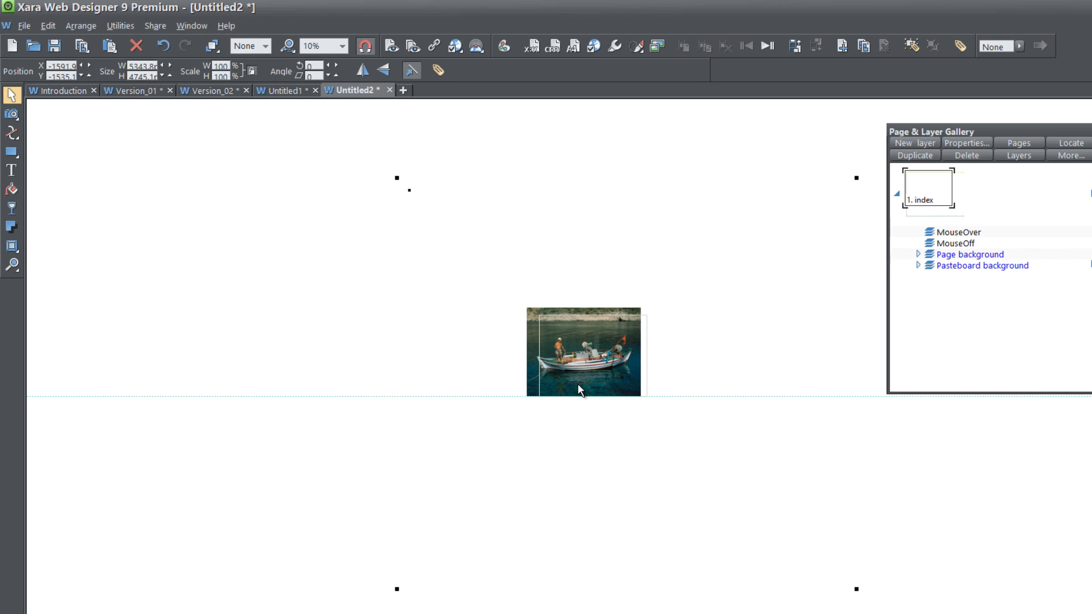
pyautogui.moveTo(578, 385); pyautogui.dragTo(587, 389)
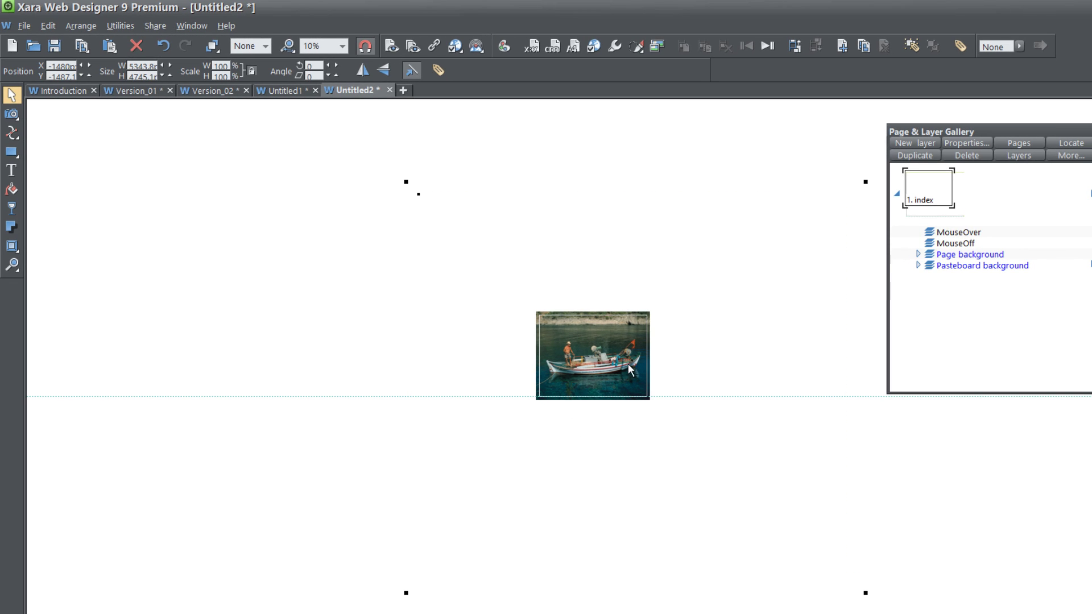
pyautogui.click(1058, 265)
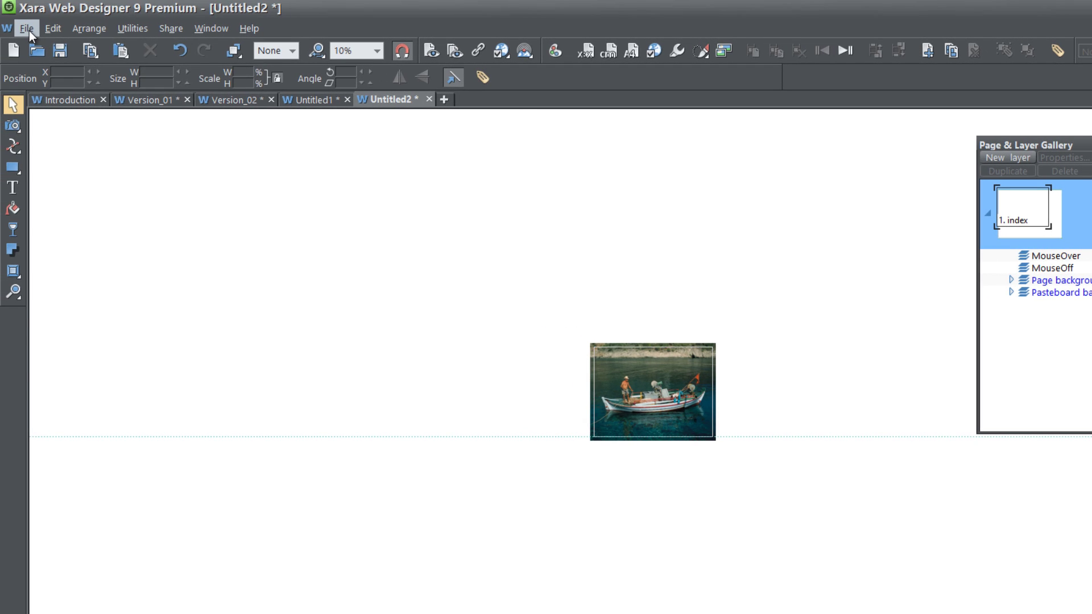
pyautogui.click(29, 31)
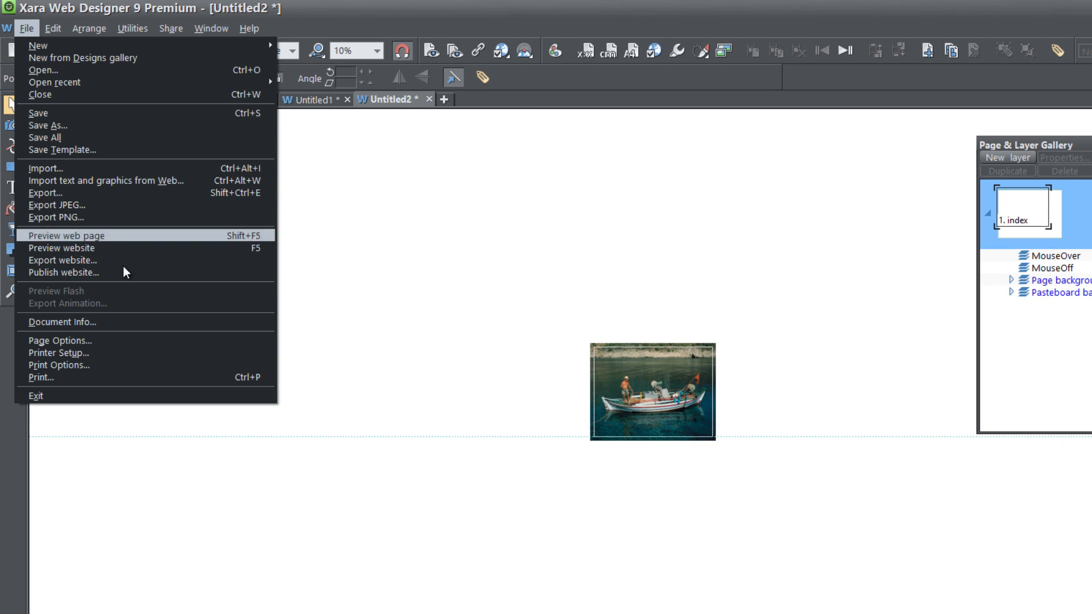
pyautogui.click(127, 234)
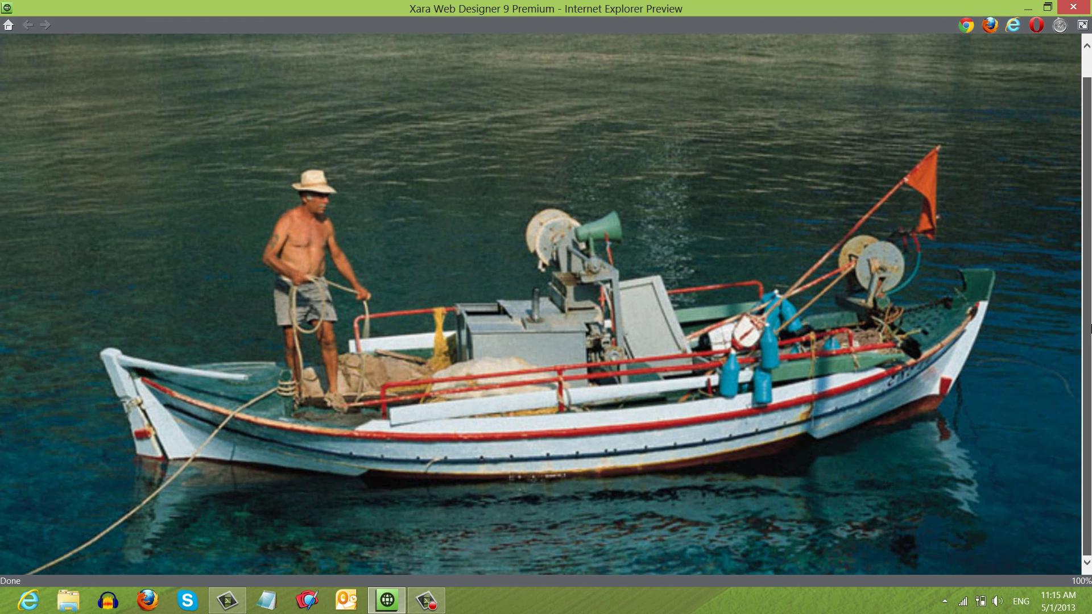
pyautogui.click(1078, 6)
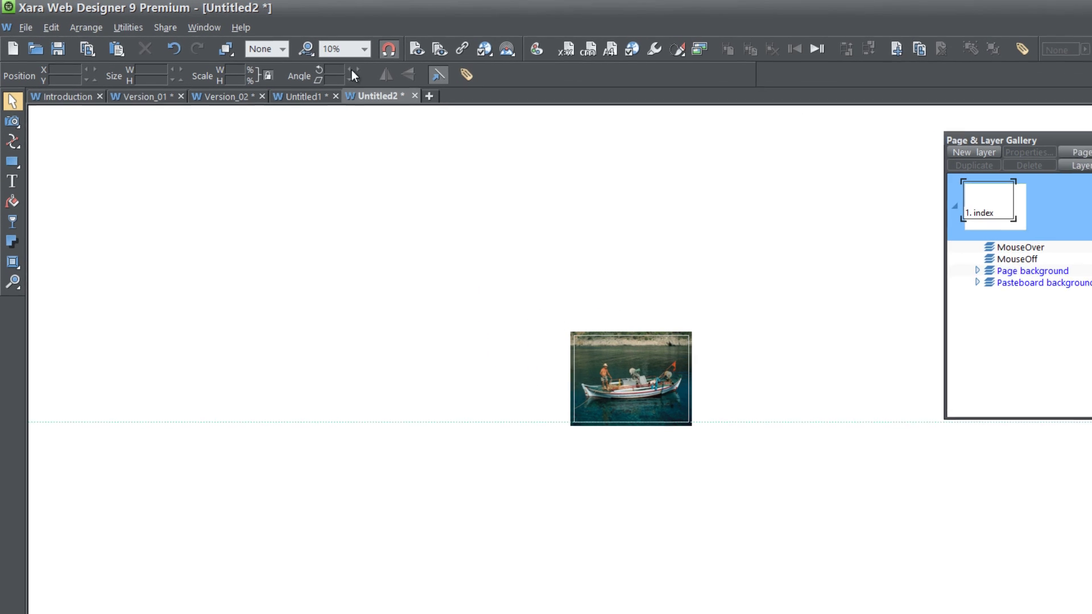
# - At 100% zoom, draw a rectangle over the fisherman, dismiss the locked-layer warning, and undo it
pyautogui.click(362, 51)
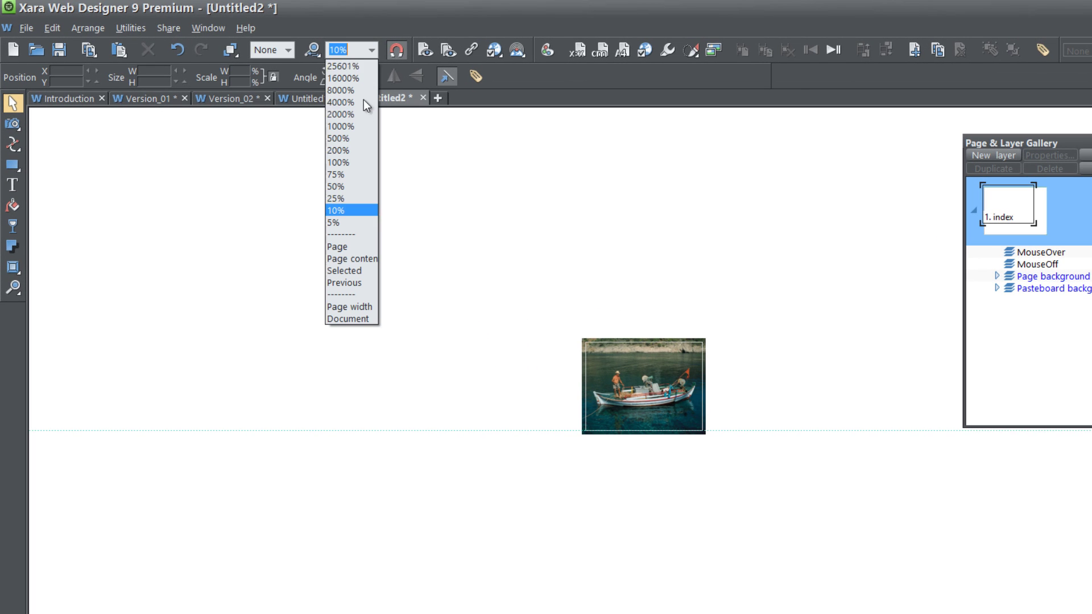
pyautogui.click(356, 164)
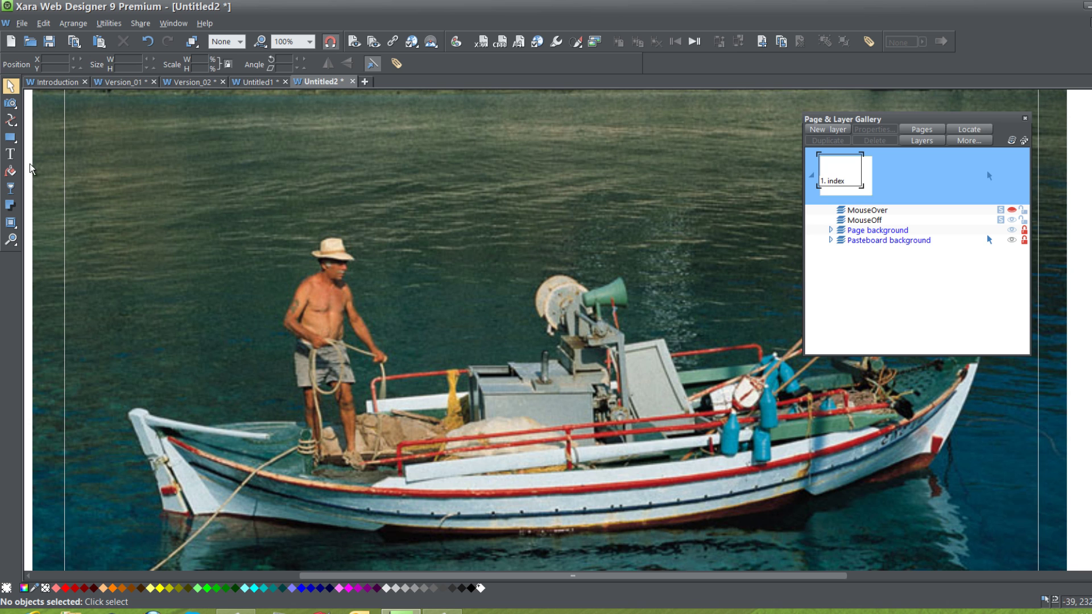
pyautogui.click(10, 137)
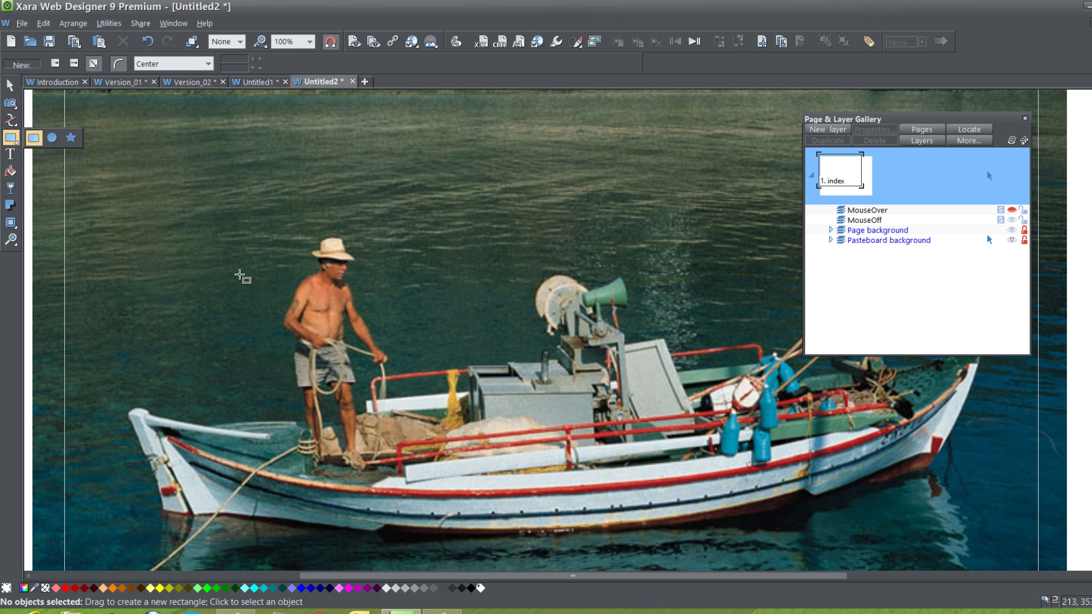
pyautogui.moveTo(221, 262); pyautogui.dragTo(502, 396)
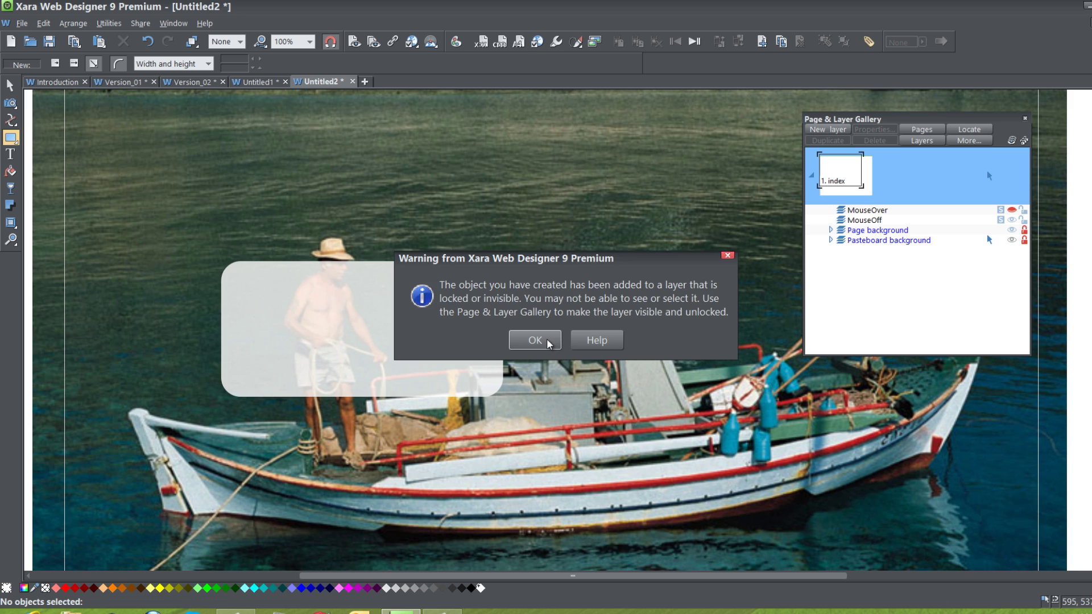
pyautogui.click(534, 340)
pyautogui.hotkey('ctrl', 'z')
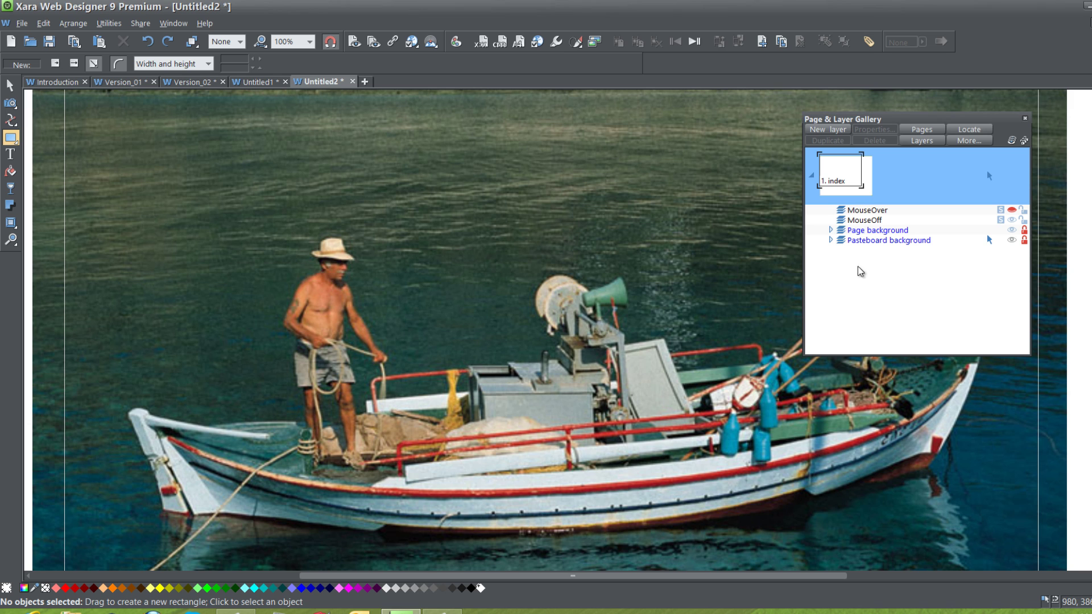
# - Draw a square-cornered rectangle over the fisherman on the MouseOff layer
pyautogui.click(874, 221)
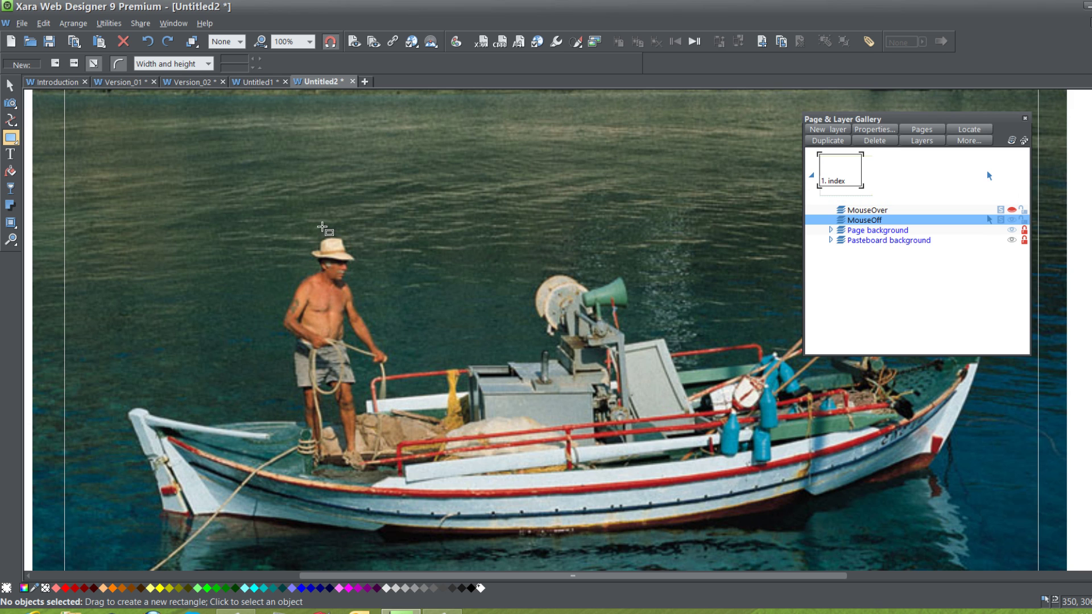
pyautogui.moveTo(176, 226); pyautogui.dragTo(504, 384)
pyautogui.click(118, 63)
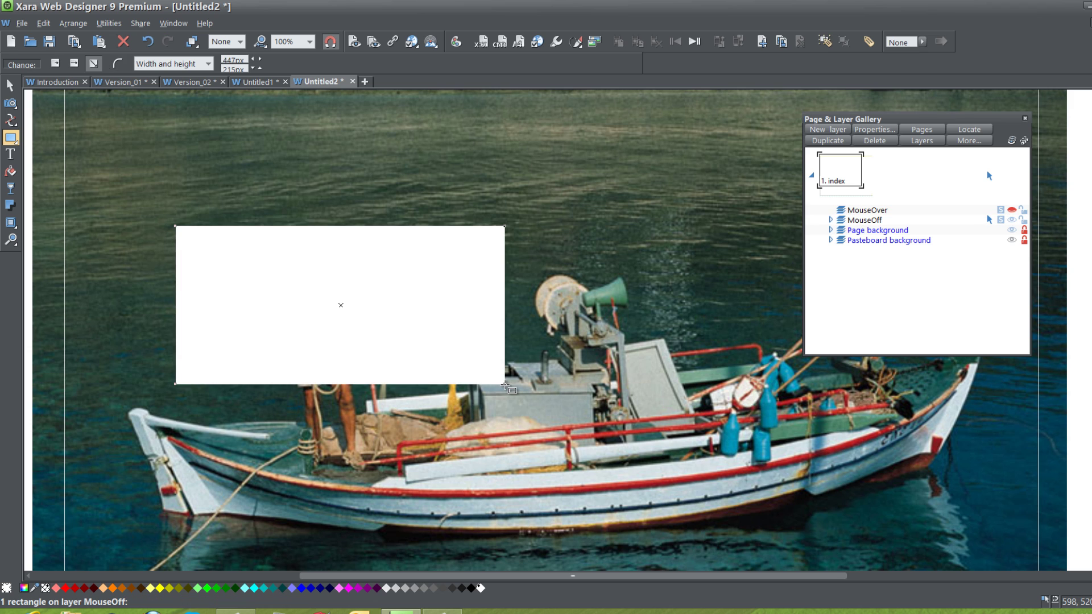
# - Move the white 447×215 px rectangle down over the boat and close the Page & Layer Gallery
pyautogui.click(10, 85)
pyautogui.moveTo(334, 305); pyautogui.dragTo(329, 388)
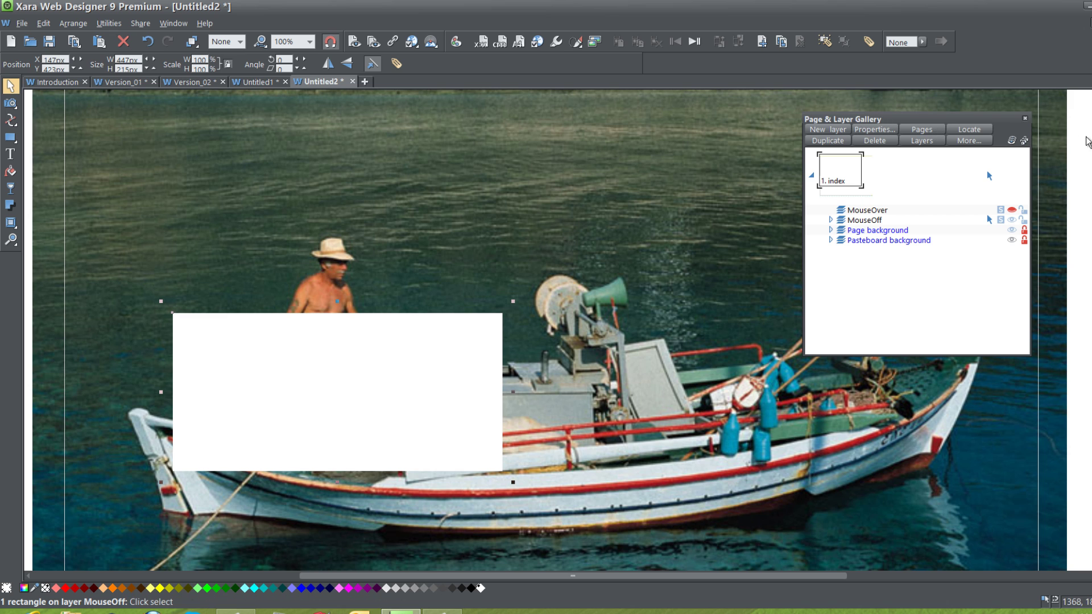
pyautogui.click(1025, 119)
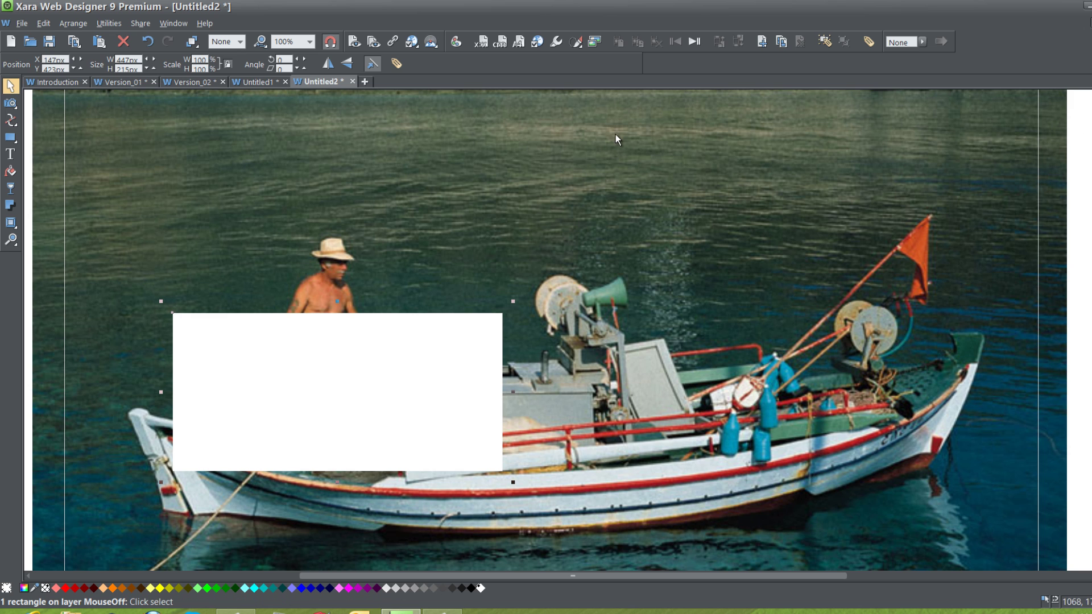
pyautogui.click(22, 23)
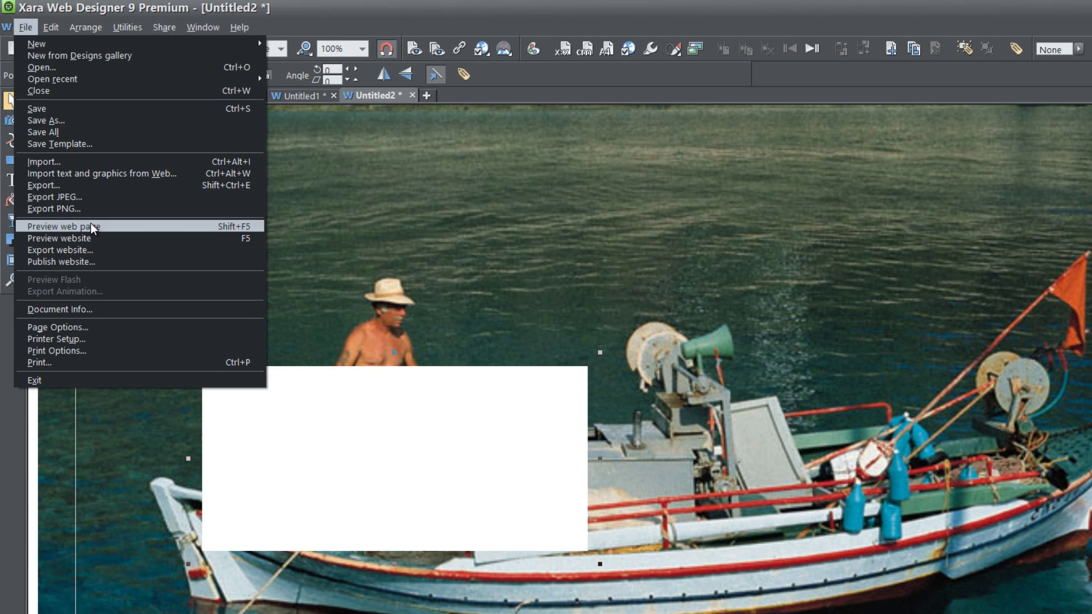
pyautogui.click(79, 199)
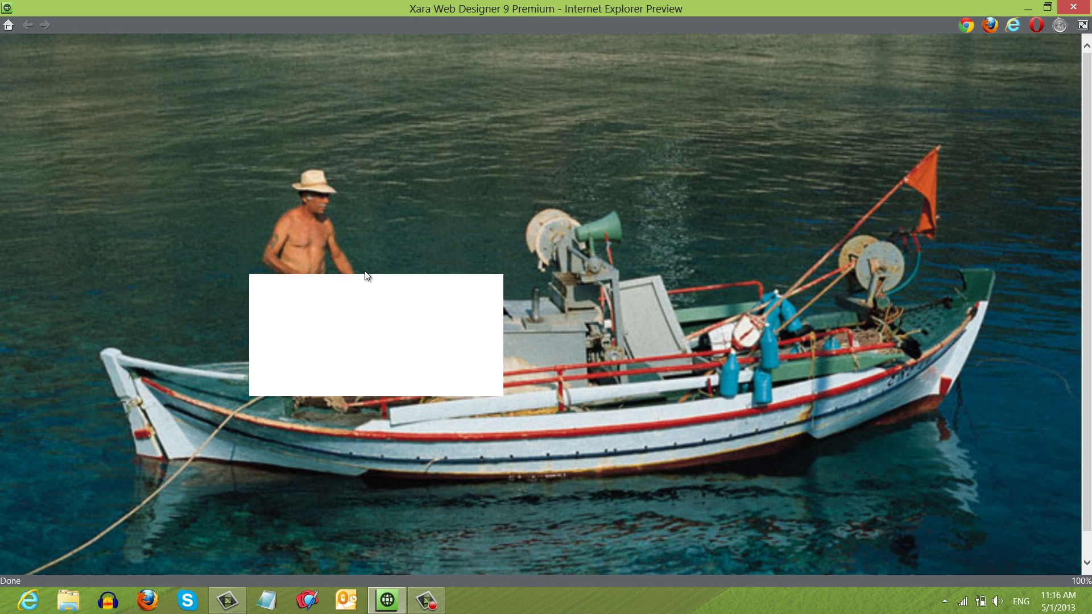
pyautogui.click(1078, 7)
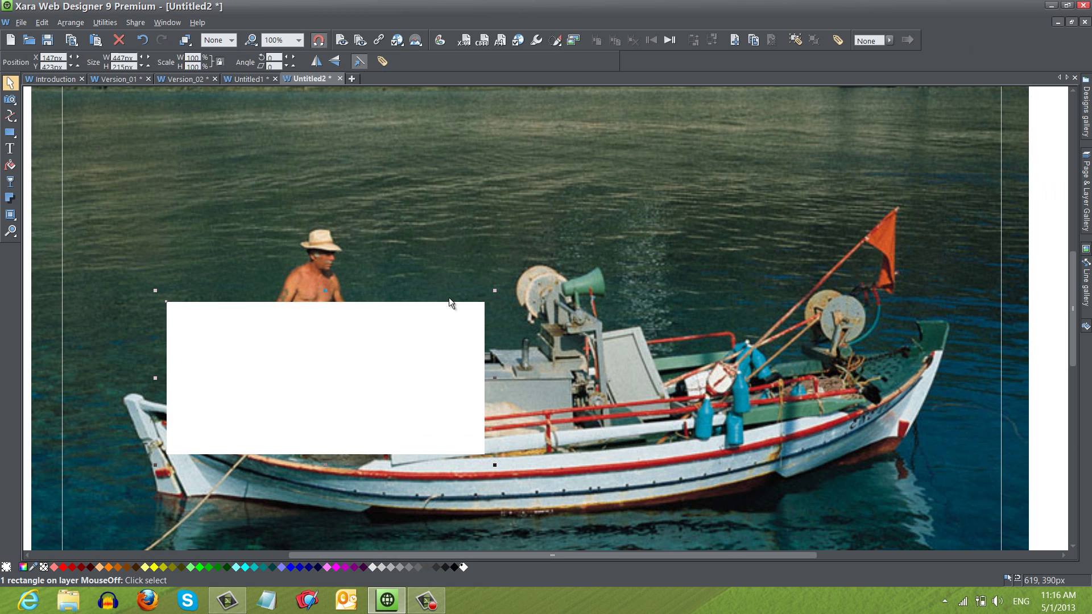